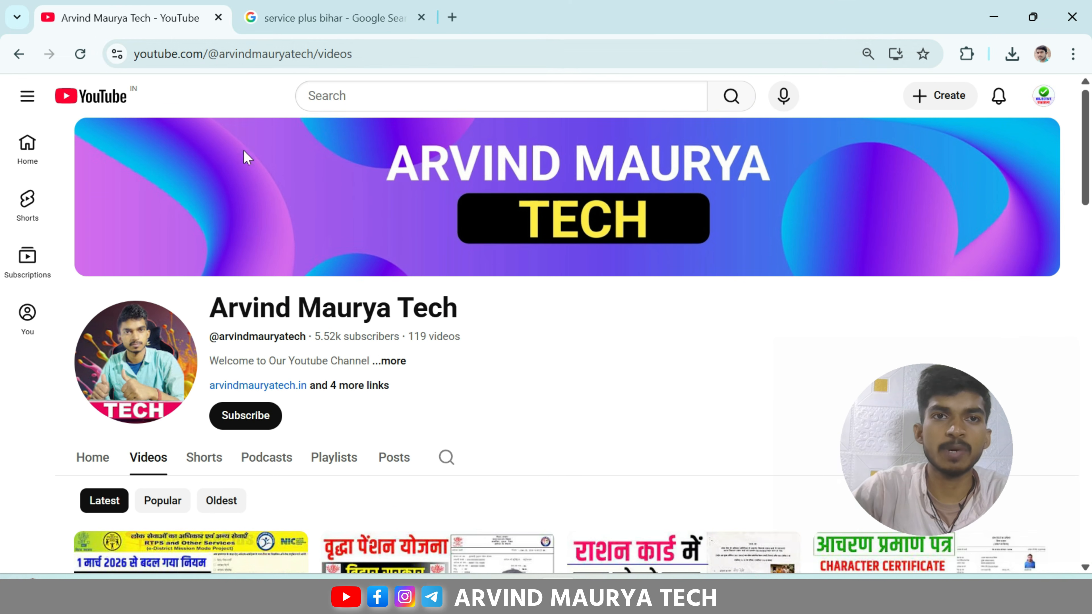
# Step: From the 'service plus bihar' Google results, open the RTPS-3 result for serviceonline.bihar.gov.in
pyautogui.click(327, 4)
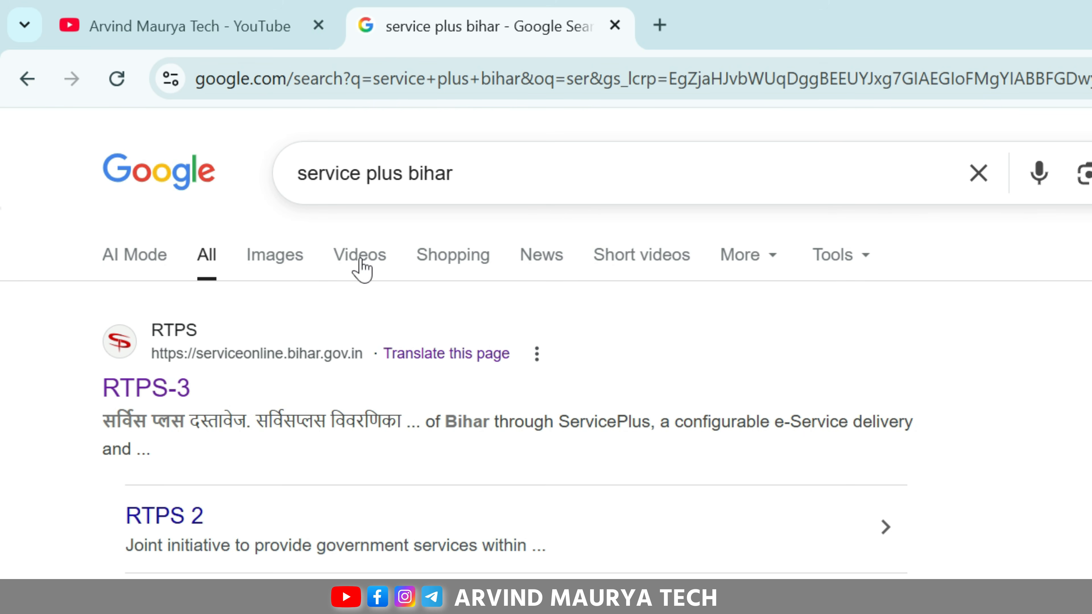
pyautogui.click(152, 381)
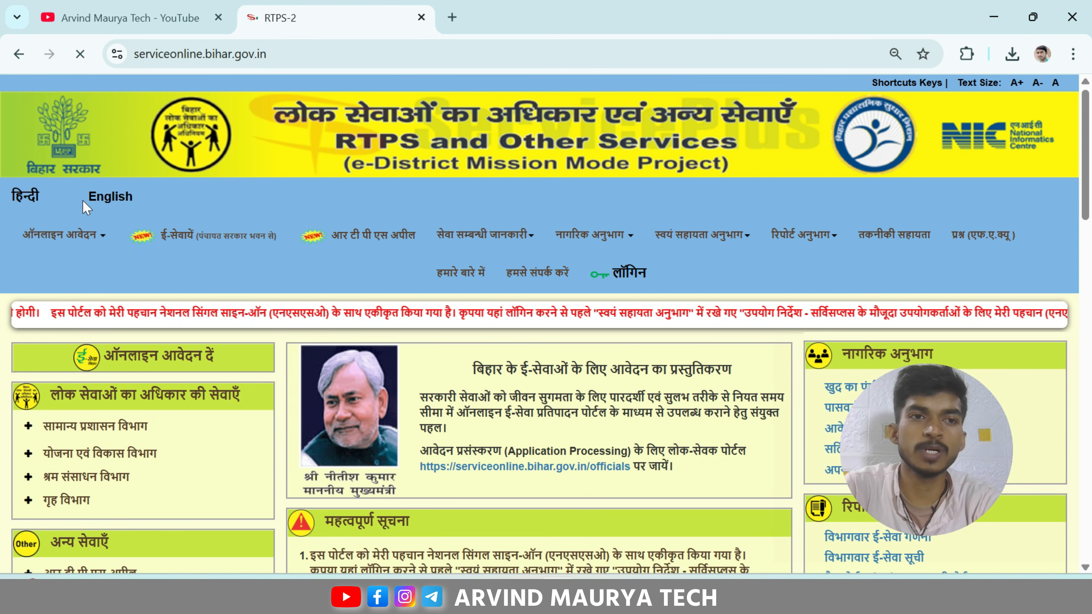
# Step: Go to ऑनलाइन आवेदन > लोक सेवाएँ > सामान्य प्रशासन विभाग > आय प्रमाण-पत्र का निर्गमन > अंचल स्तर पर
pyautogui.click(69, 235)
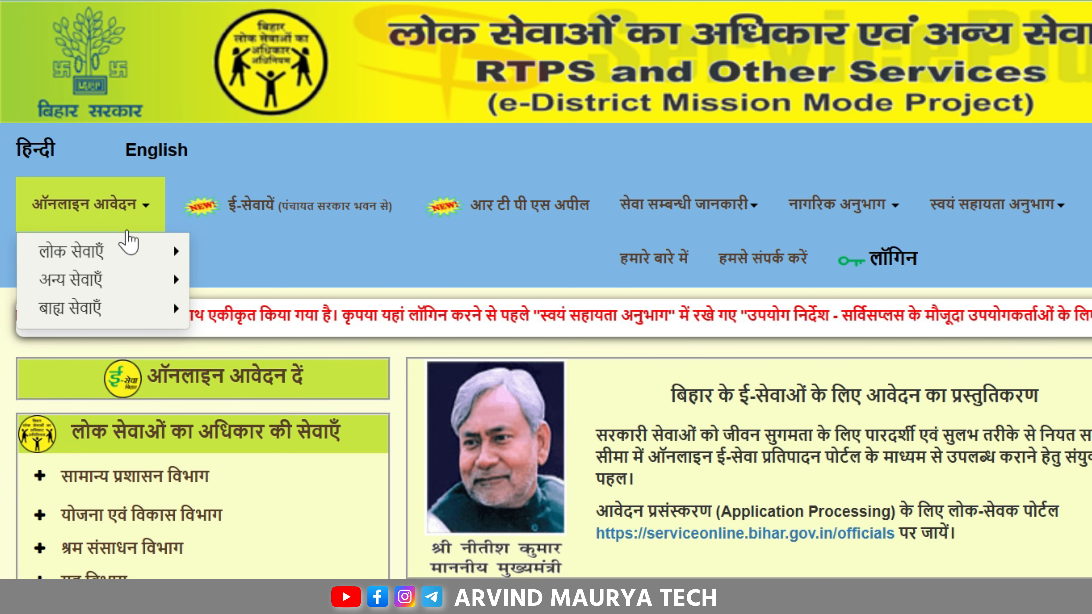
pyautogui.moveTo(134, 251)
pyautogui.moveTo(219, 251)
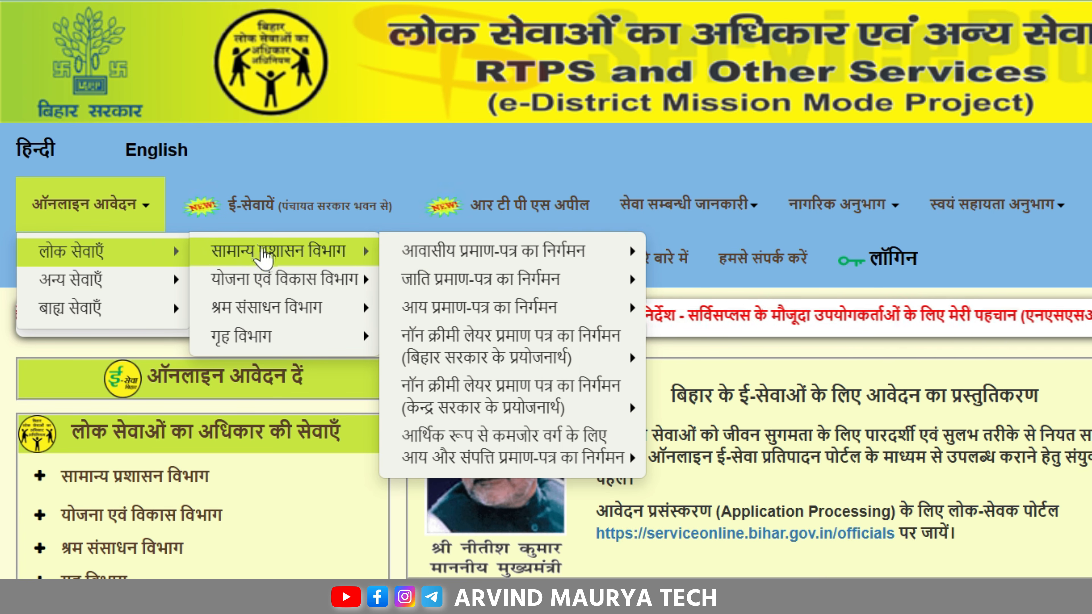
pyautogui.moveTo(422, 253)
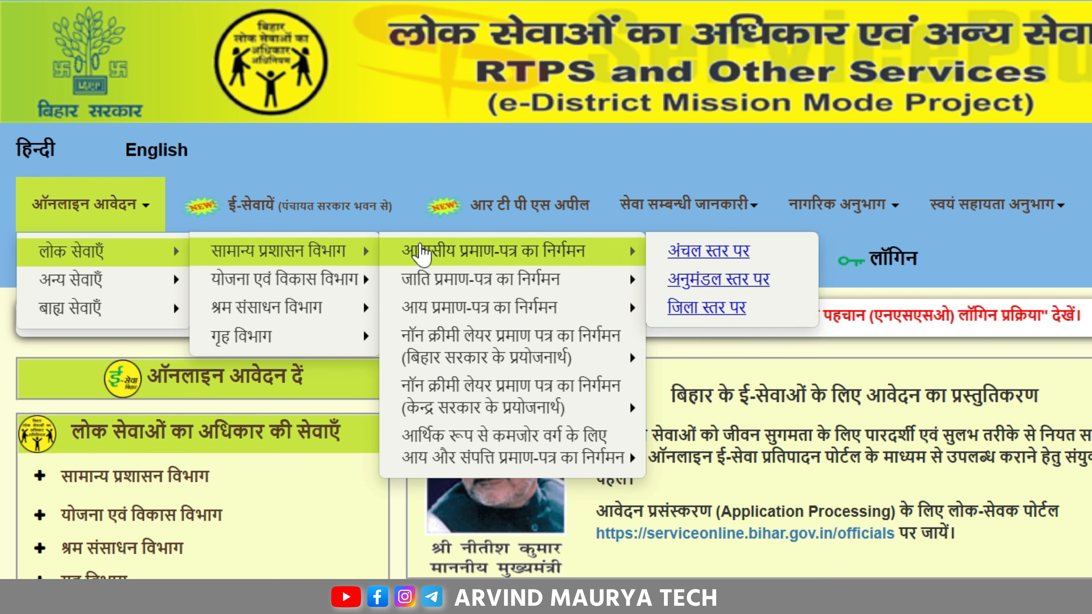
pyautogui.moveTo(443, 314)
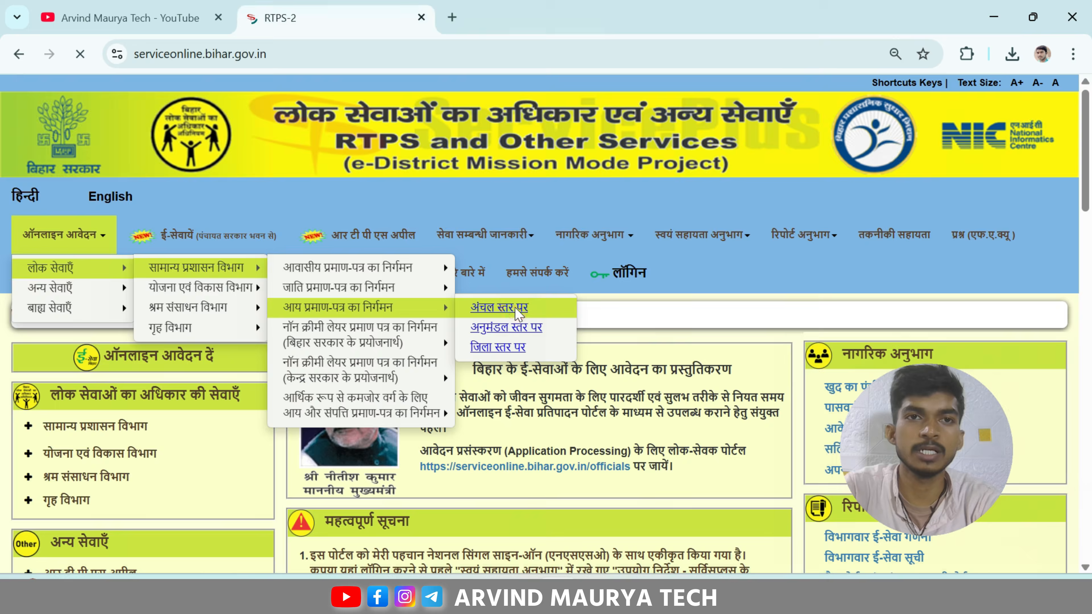
# Step: Open the circle-level income certificate application form
pyautogui.click(731, 316)
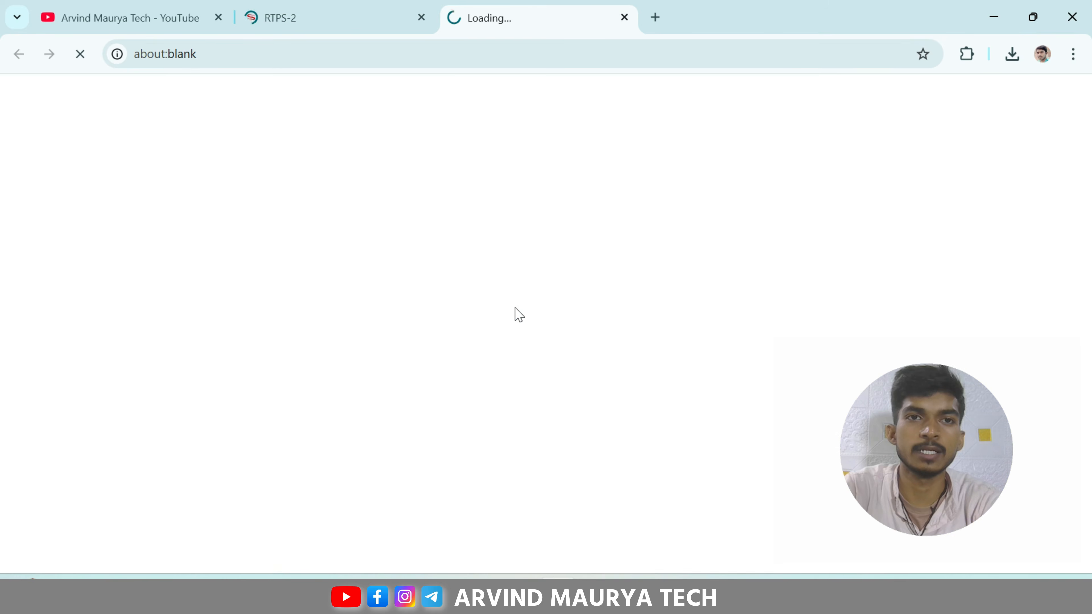
pyautogui.moveTo(392, 151); pyautogui.dragTo(550, 154)
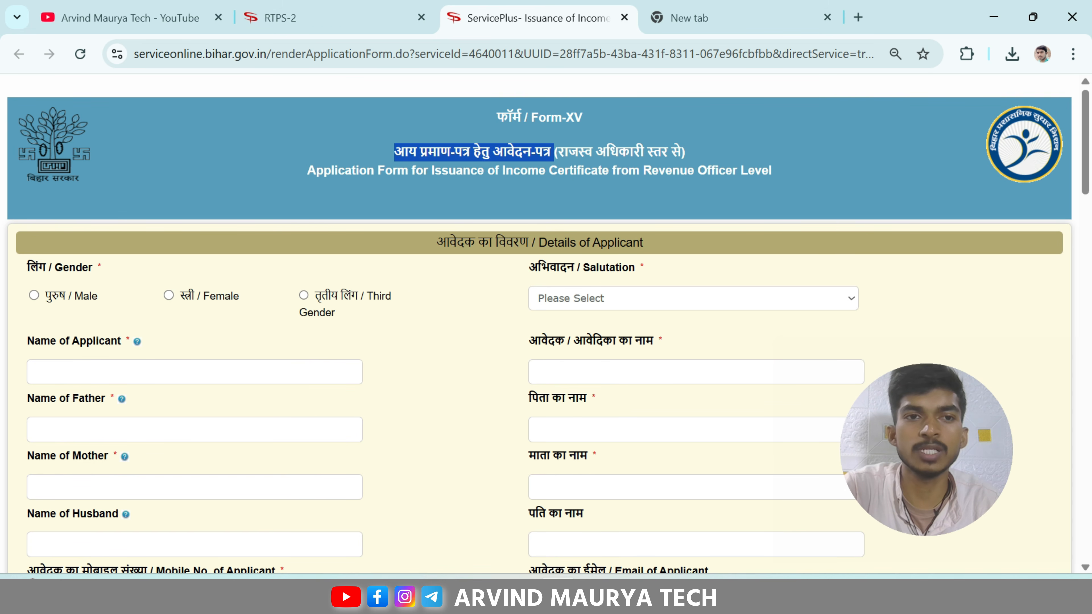
pyautogui.click(435, 239)
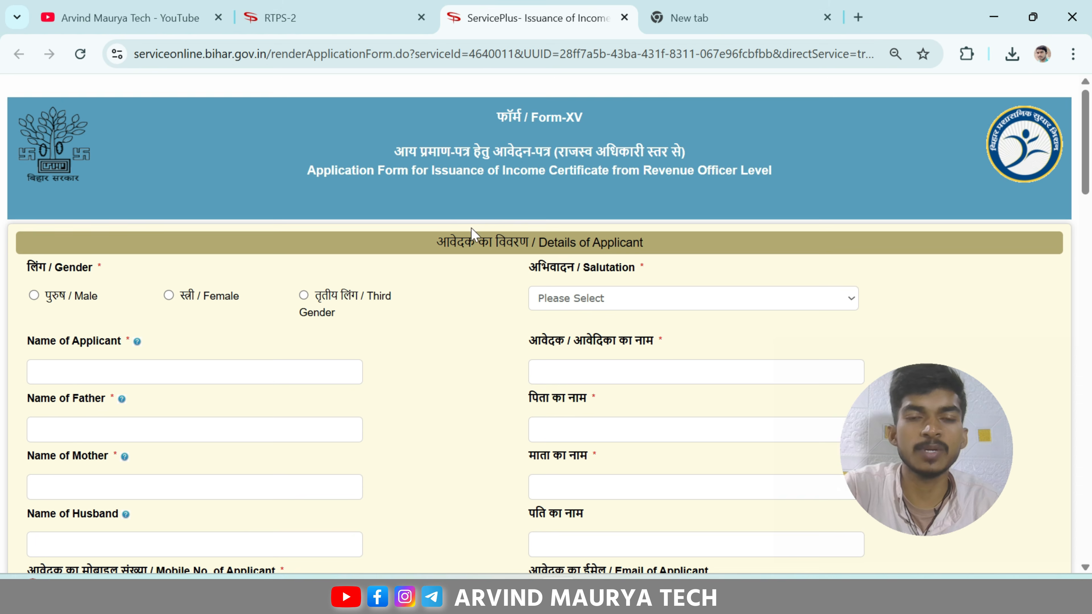
pyautogui.scroll(-2, 471, 234)
pyautogui.scroll(-2, 499, 176)
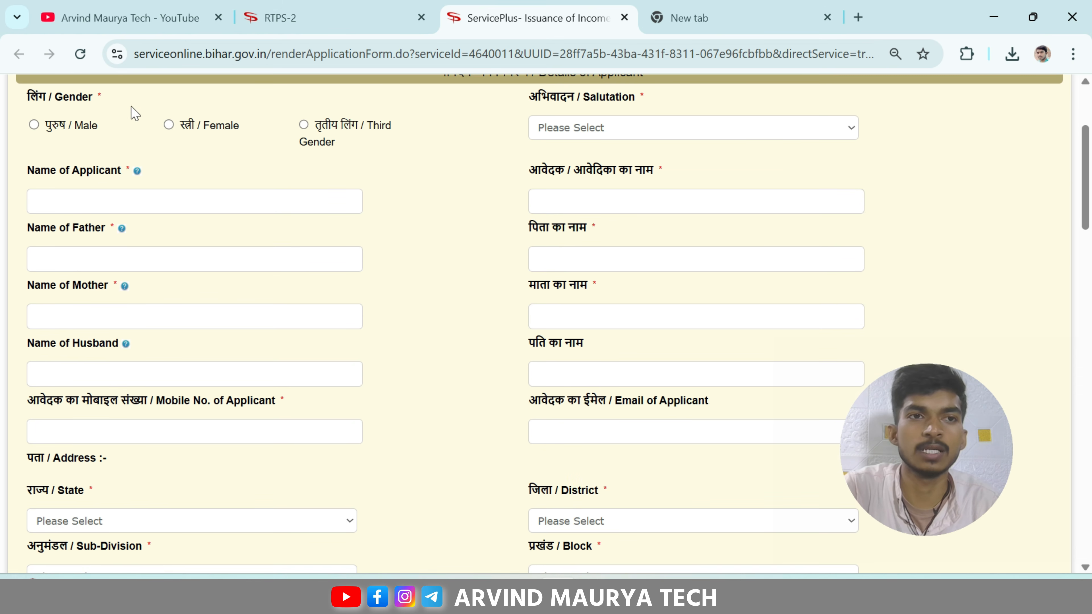
# Step: Set the applicant's gender to Male and enter the applicant's full name
pyautogui.click(33, 124)
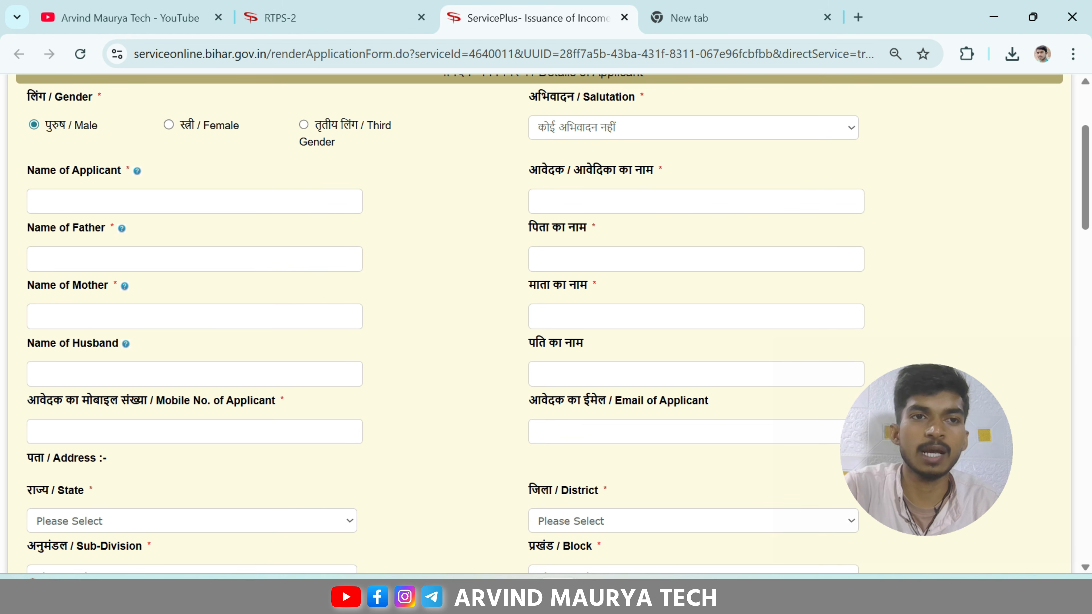
pyautogui.click(128, 201)
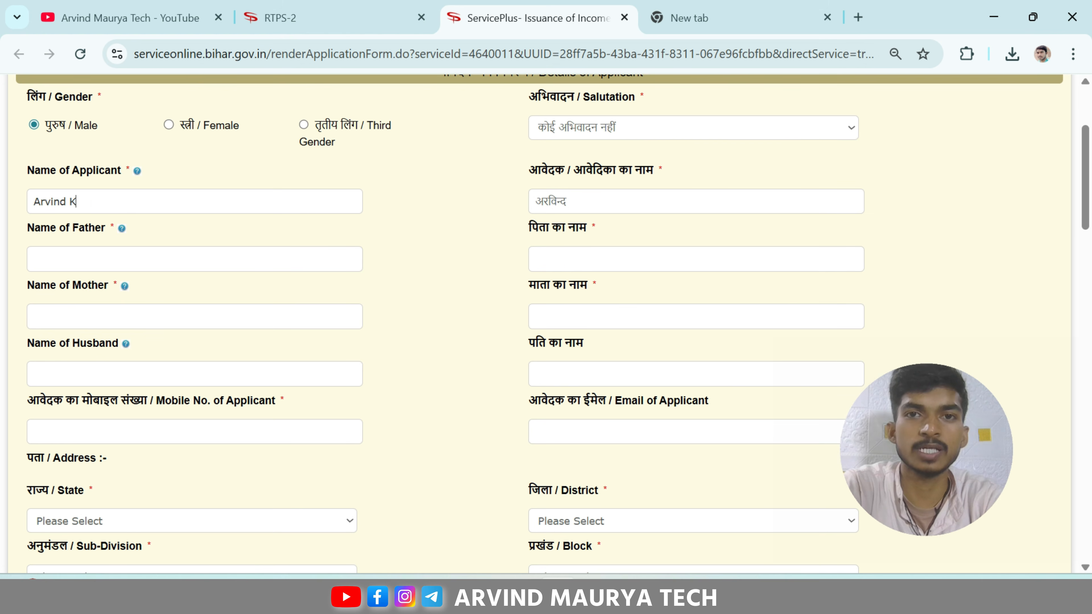
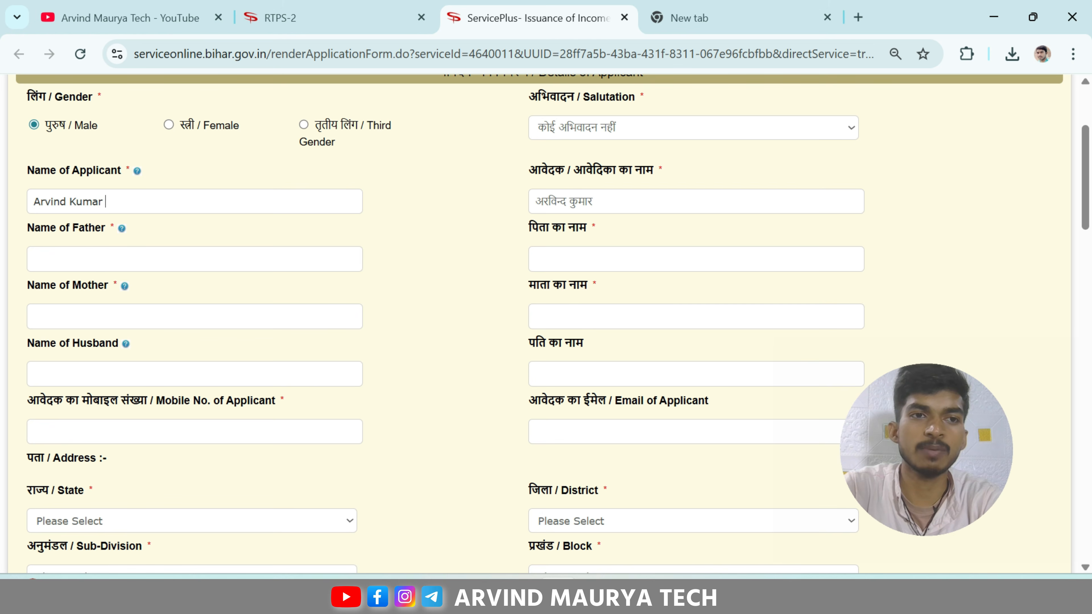
pyautogui.scroll(-2, 69, 219)
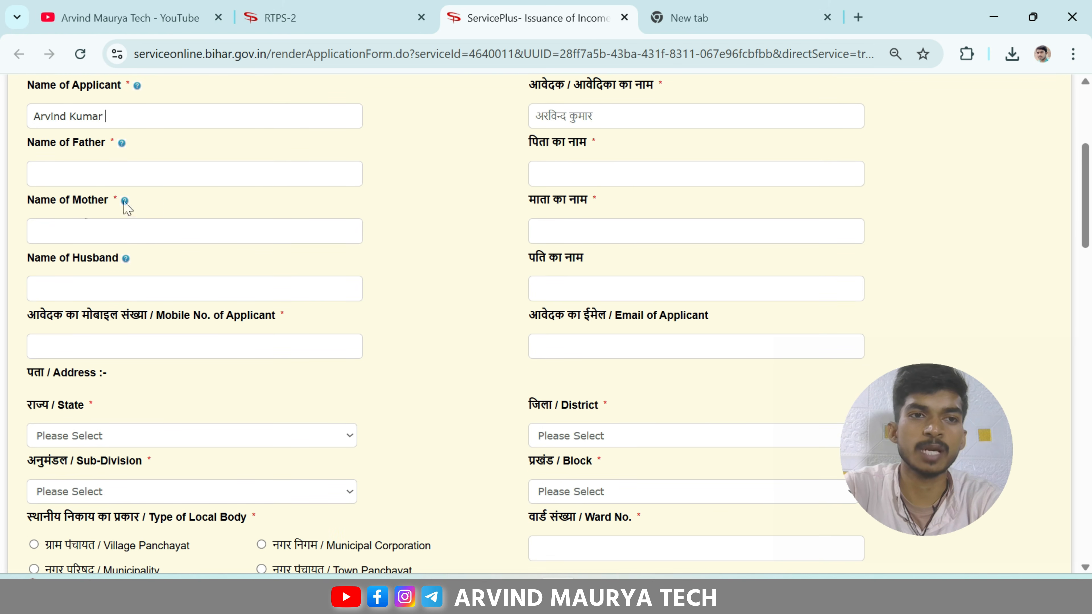
pyautogui.scroll(-2, 80, 257)
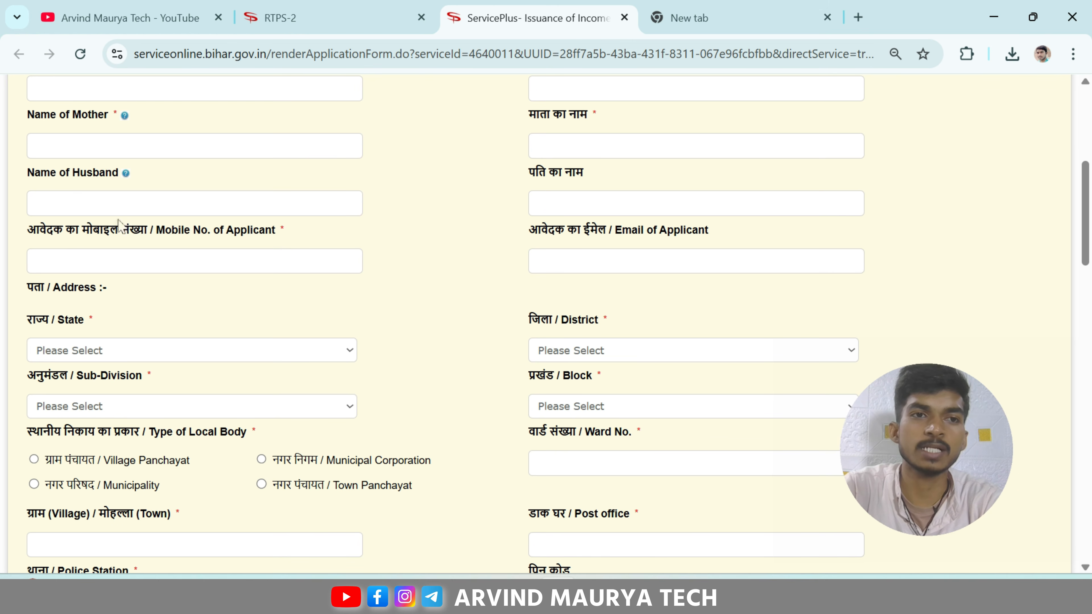
pyautogui.scroll(-2, 88, 237)
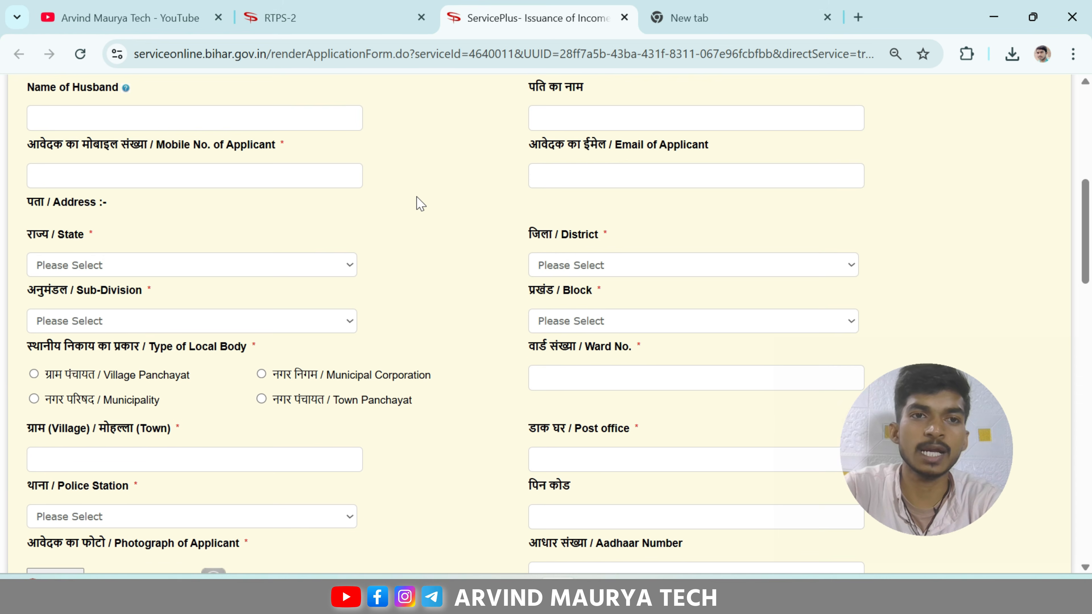
pyautogui.scroll(-2, 421, 203)
pyautogui.scroll(2, 421, 204)
pyautogui.scroll(-1, 421, 204)
pyautogui.scroll(1, 421, 203)
pyautogui.scroll(1, 421, 204)
pyautogui.scroll(-1, 421, 203)
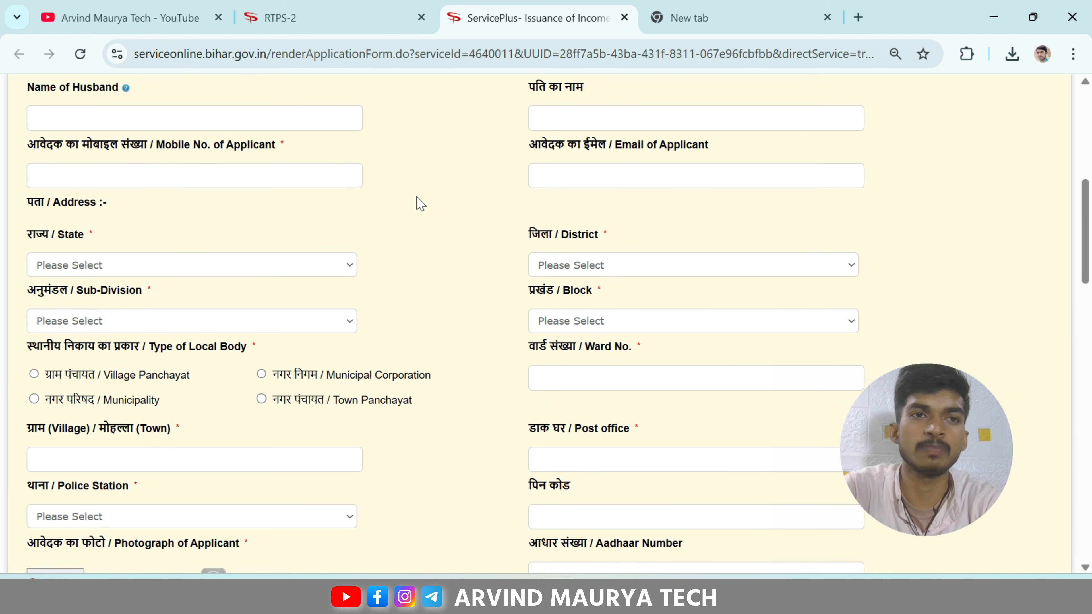
pyautogui.scroll(-2, 421, 204)
pyautogui.scroll(2, 420, 196)
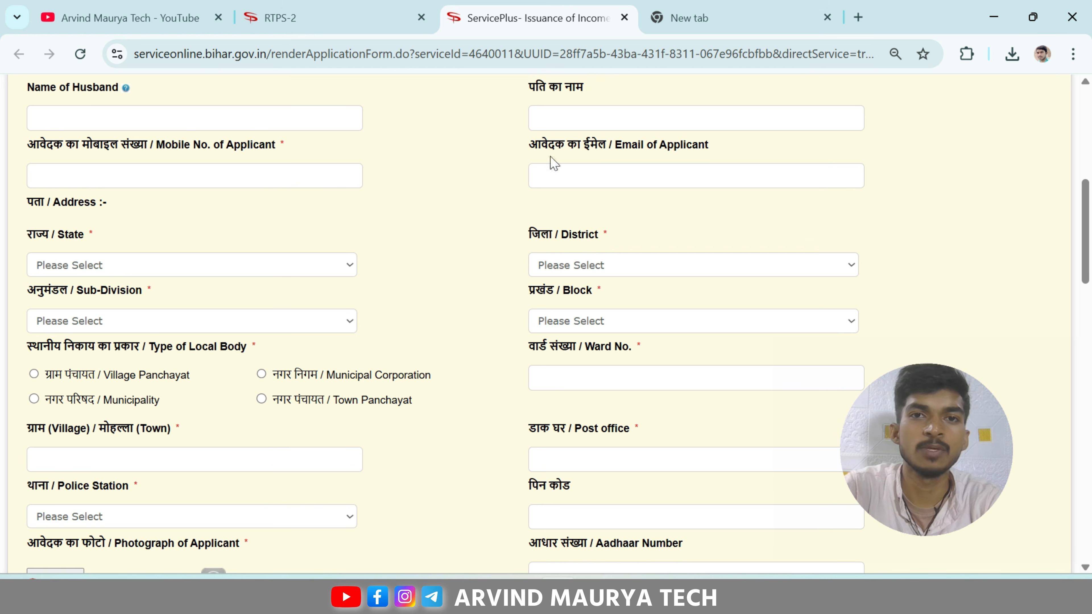
pyautogui.moveTo(528, 146); pyautogui.dragTo(707, 165)
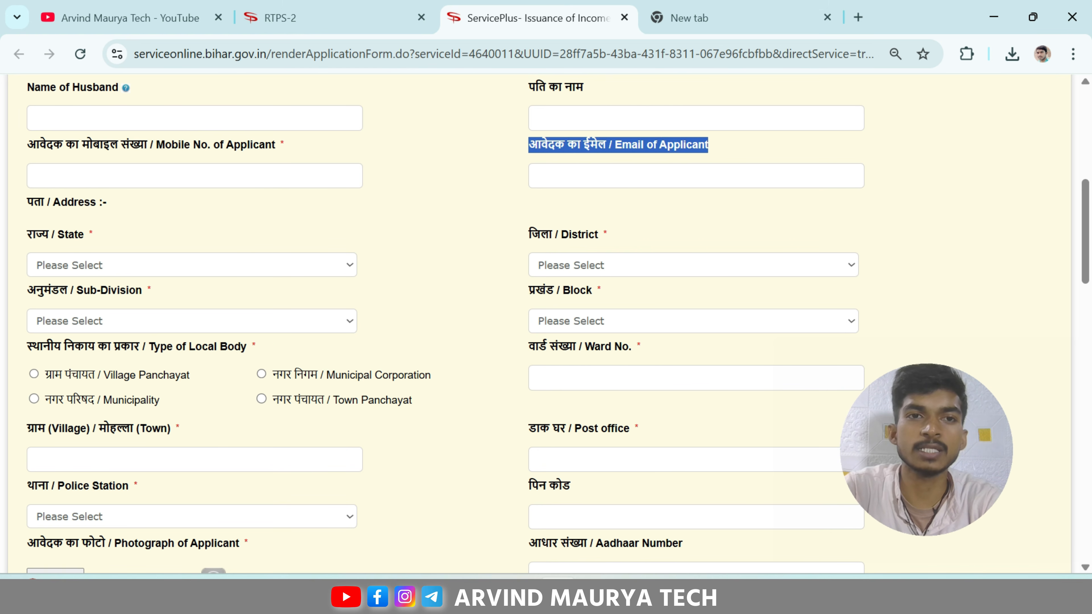
pyautogui.click(726, 147)
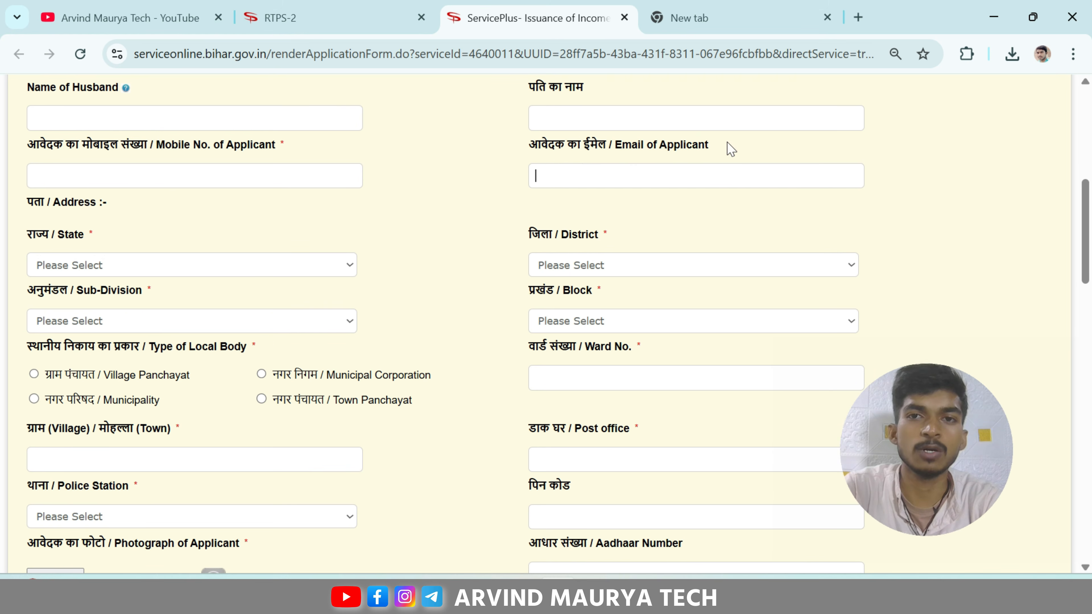
pyautogui.scroll(-2, 263, 200)
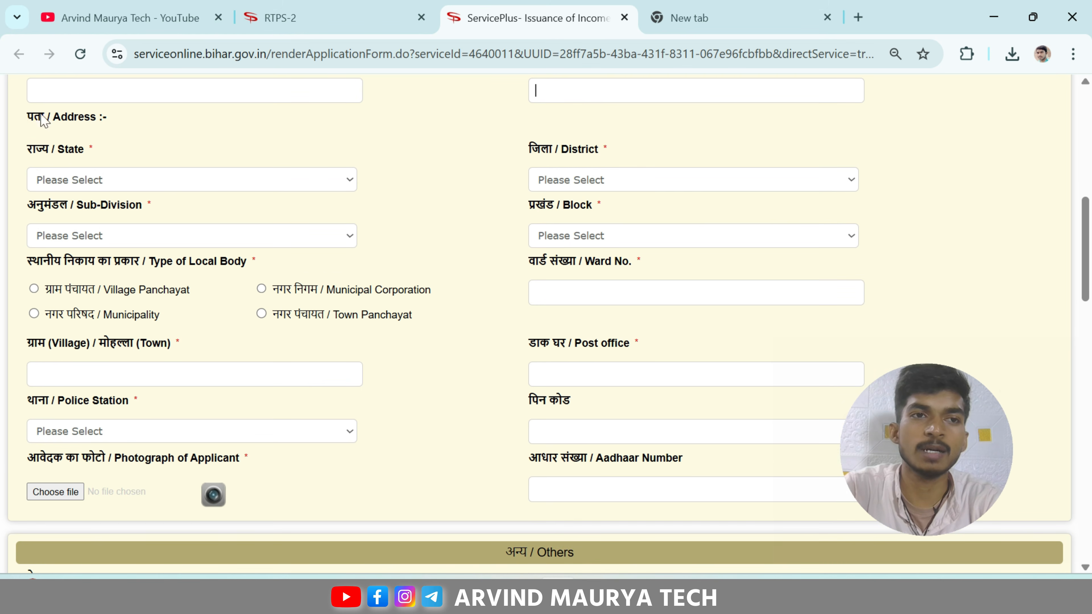
pyautogui.scroll(-2, 151, 137)
pyautogui.scroll(2, 150, 131)
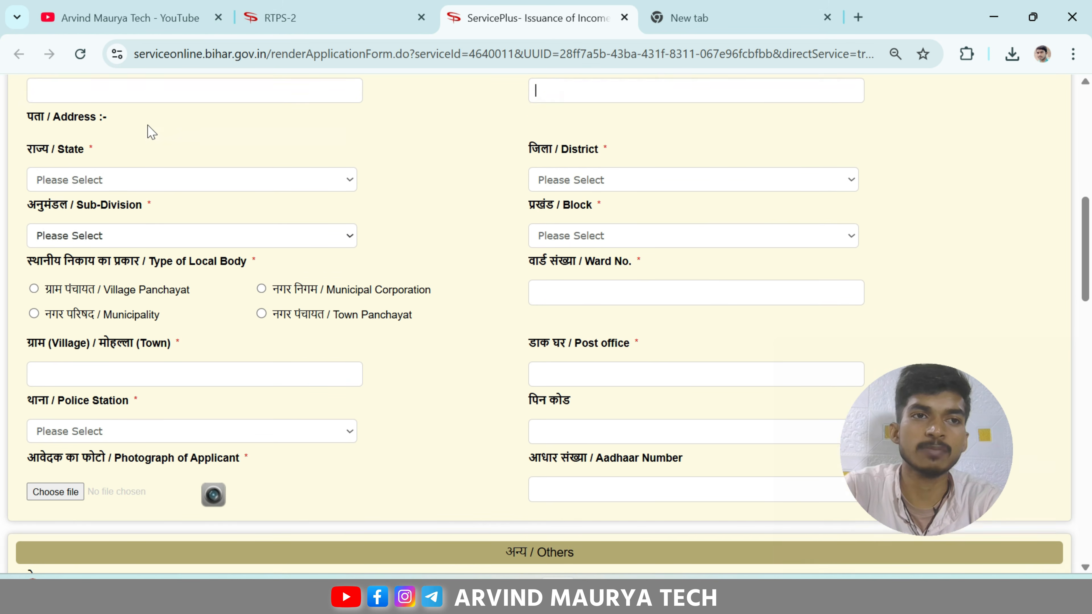
# Step: Set the address to State BIHAR, District BUXAR, Sub-Division BUXAR and Block CHAUSA
pyautogui.click(210, 179)
pyautogui.click(128, 222)
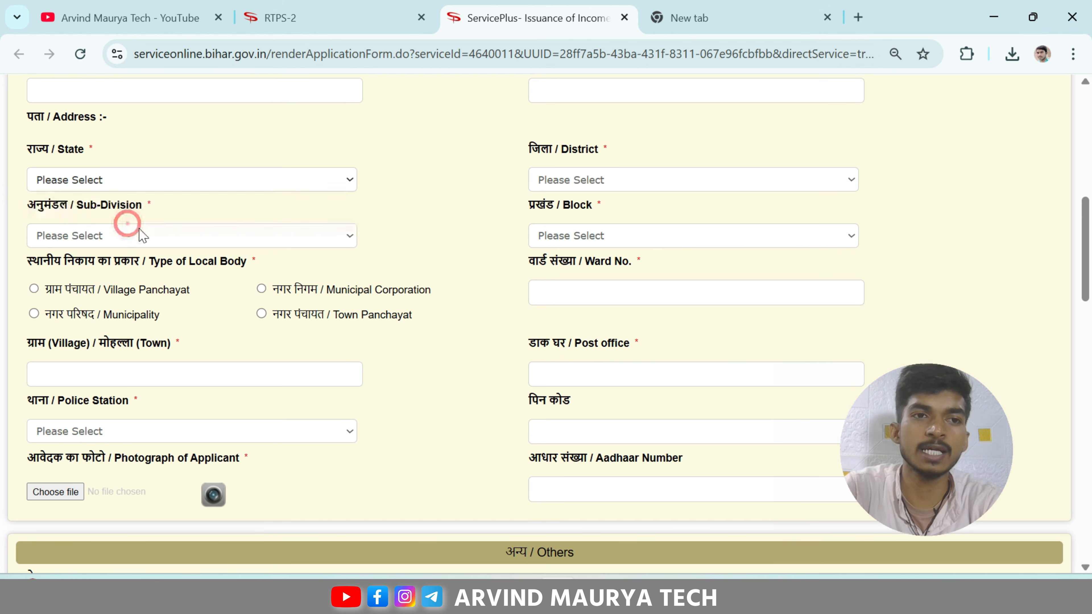
pyautogui.click(577, 179)
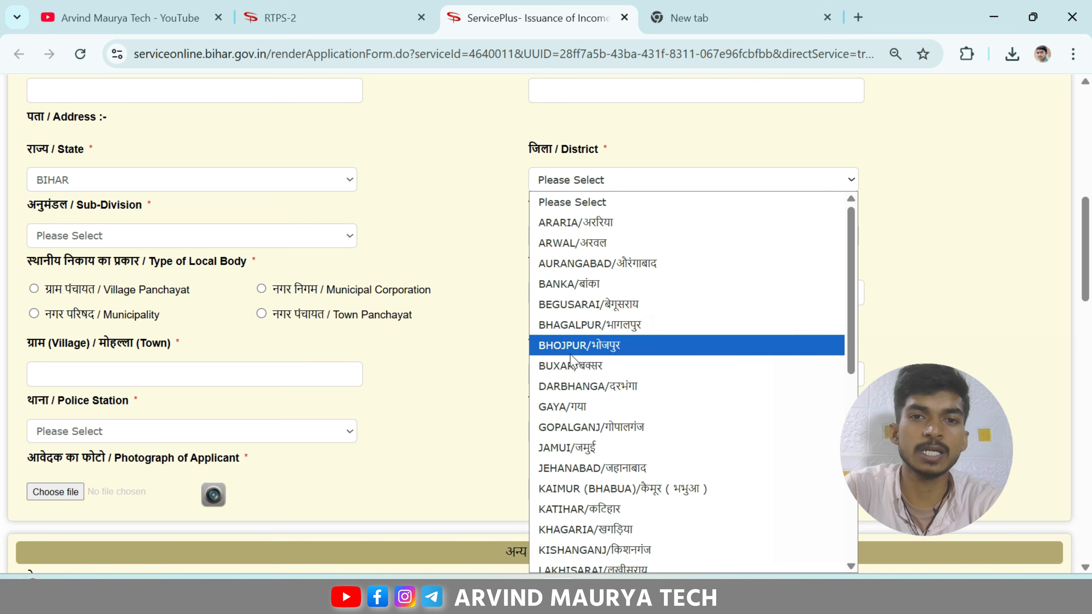
pyautogui.click(572, 364)
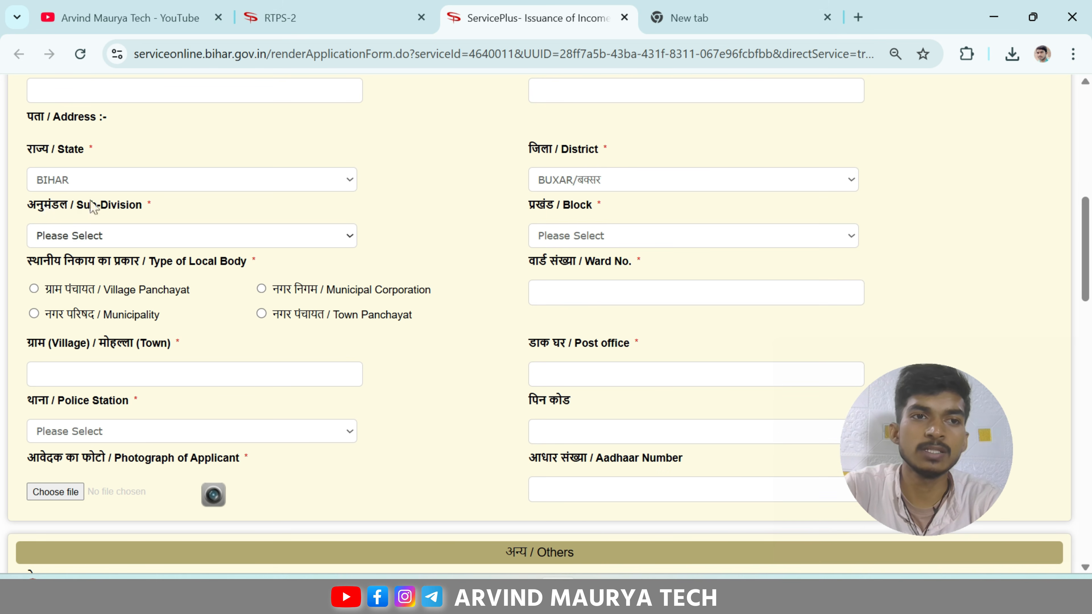
pyautogui.click(98, 236)
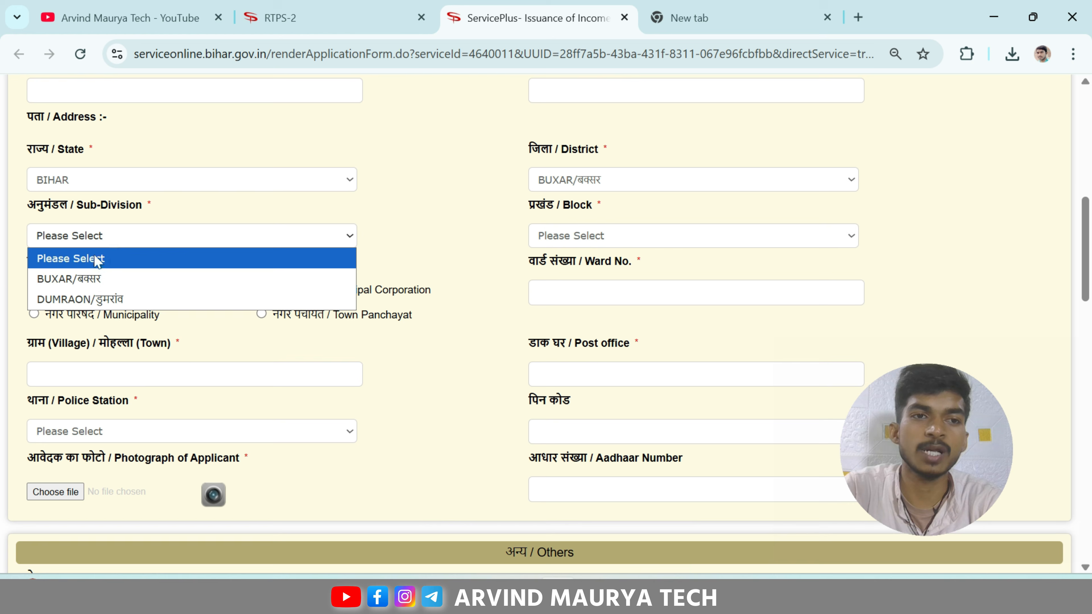
pyautogui.click(99, 278)
pyautogui.moveTo(555, 205); pyautogui.dragTo(609, 236)
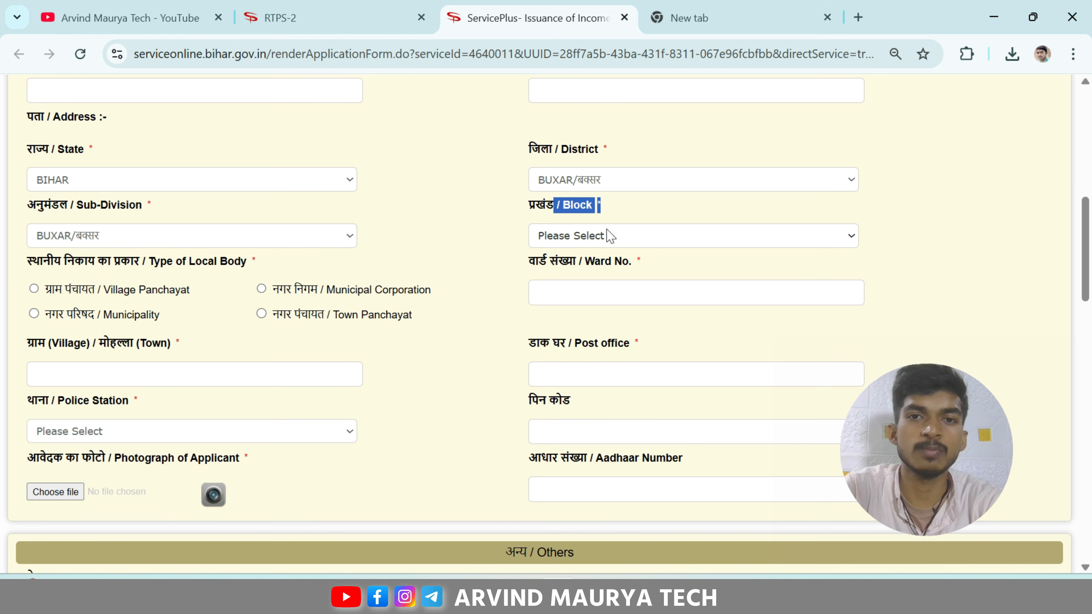
pyautogui.click(609, 235)
pyautogui.click(583, 295)
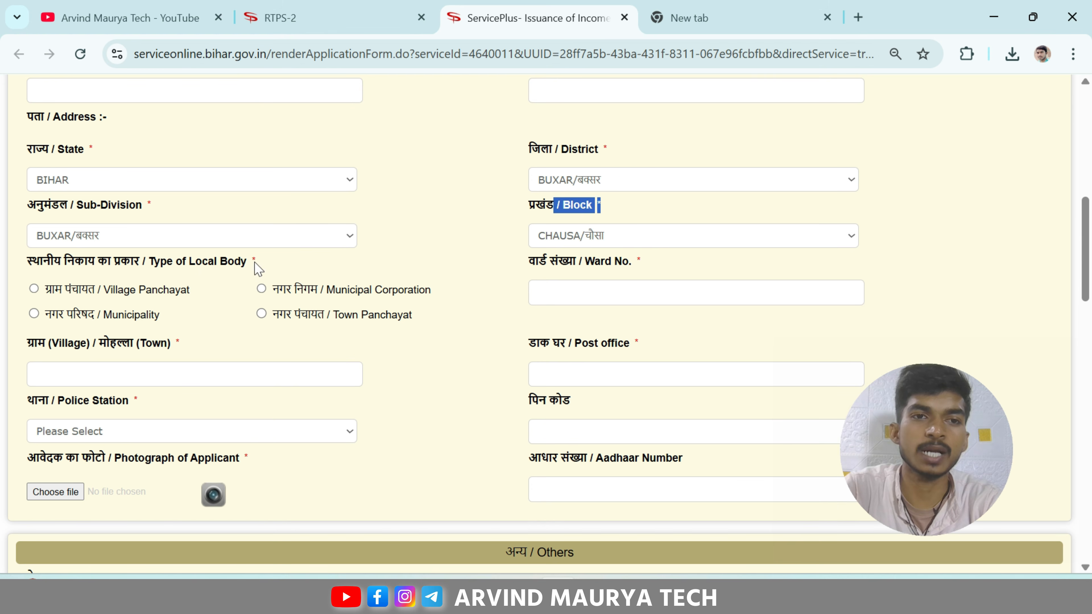
pyautogui.scroll(-2, 200, 252)
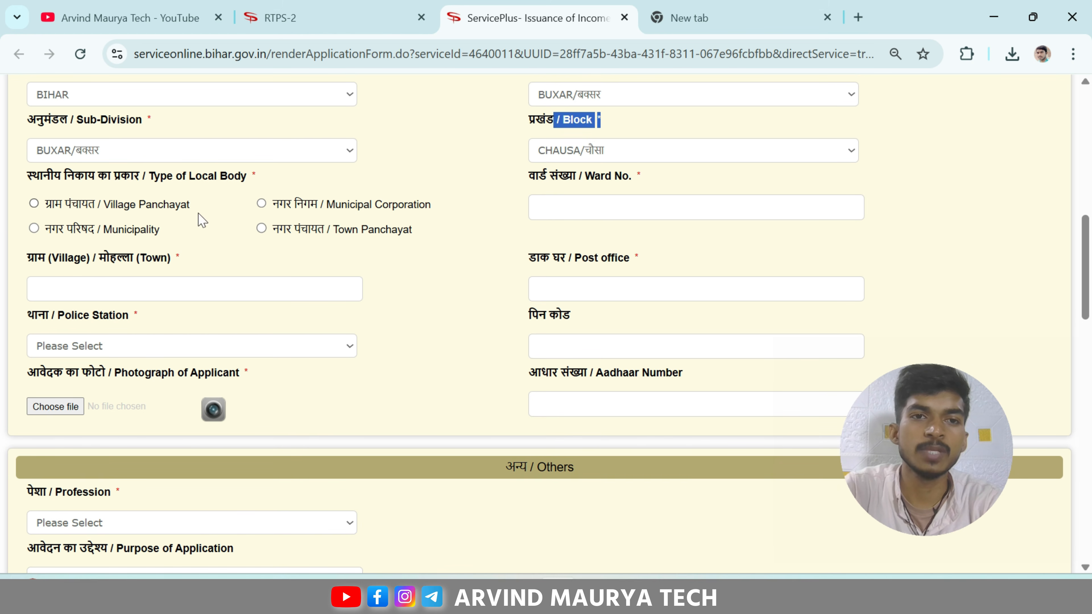
# Step: Make the local body a Town Panchayat and choose Chausa as the town panchayat
pyautogui.click(261, 228)
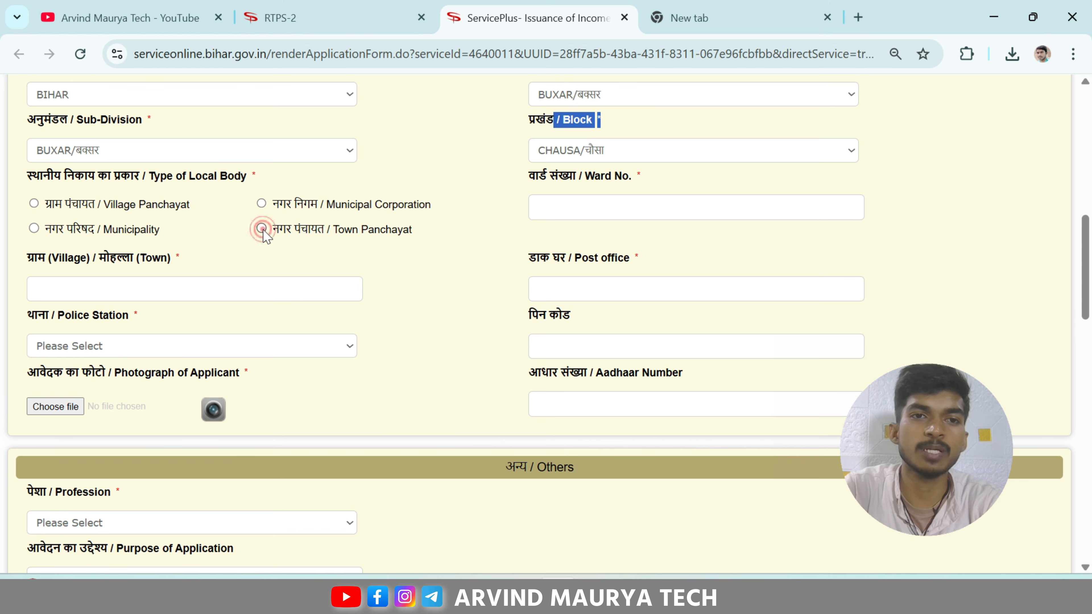
pyautogui.moveTo(585, 176); pyautogui.dragTo(640, 176)
pyautogui.scroll(-4, 501, 230)
pyautogui.scroll(2, 326, 151)
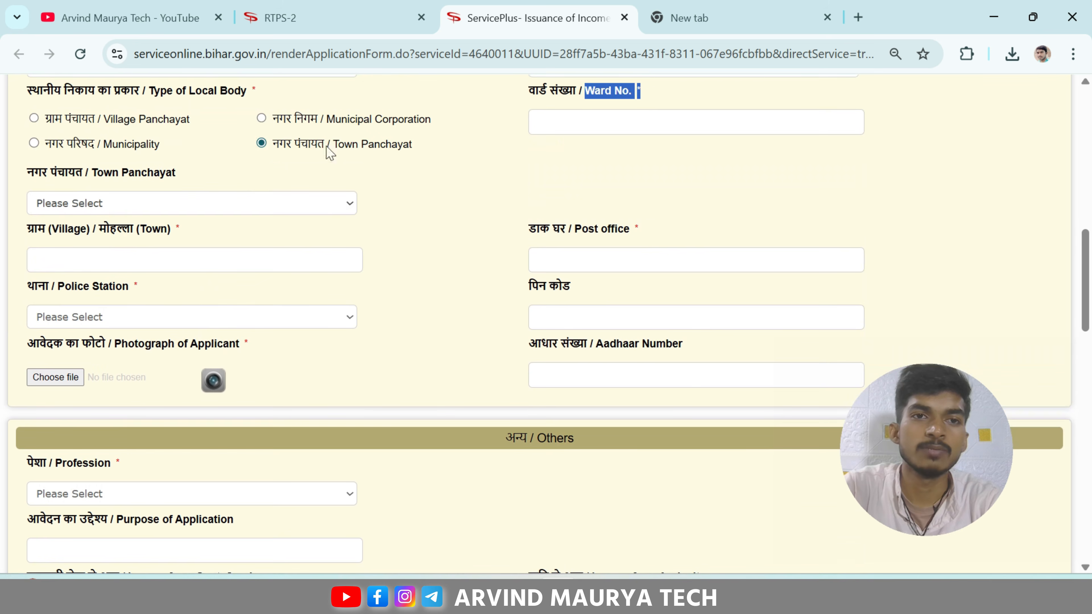
pyautogui.click(134, 202)
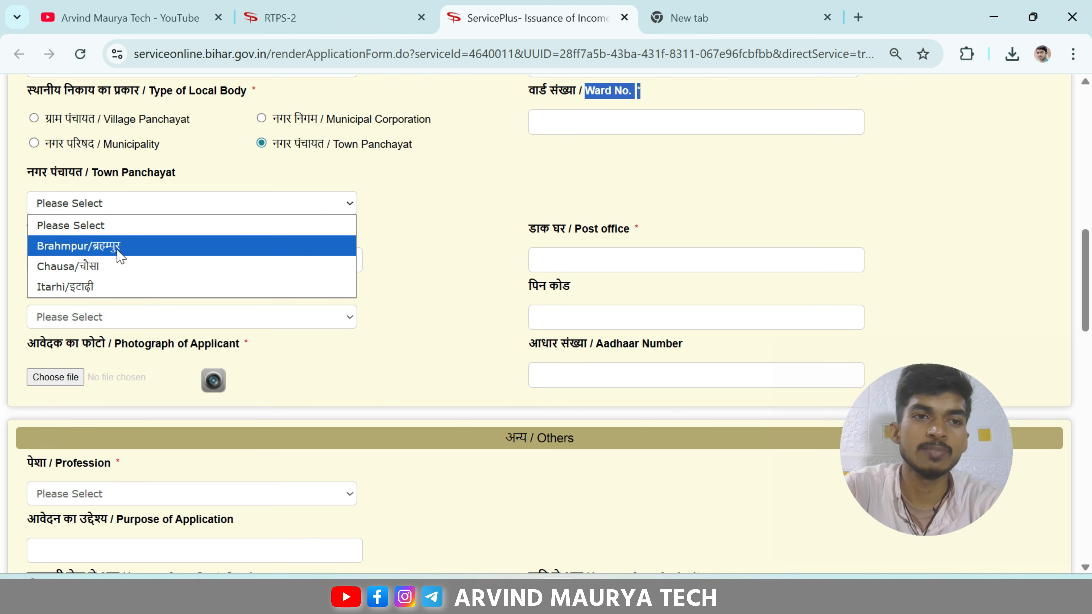
pyautogui.click(120, 265)
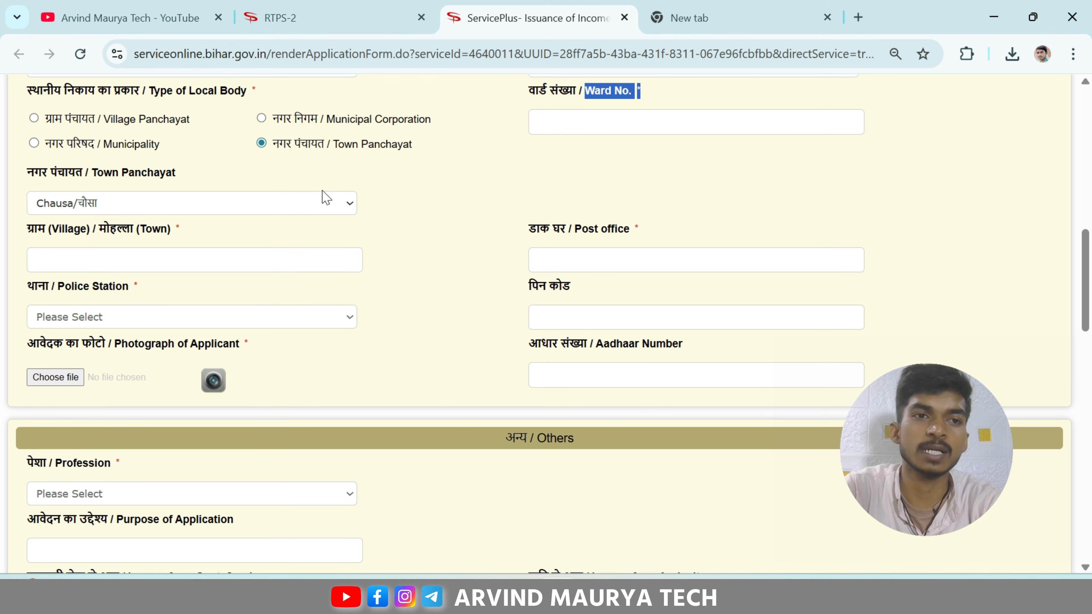
# Step: Enter the village as 'MOHAN', transliterated into Hindi as मोहनपुर
pyautogui.scroll(-2, 390, 194)
pyautogui.moveTo(39, 144); pyautogui.dragTo(134, 144)
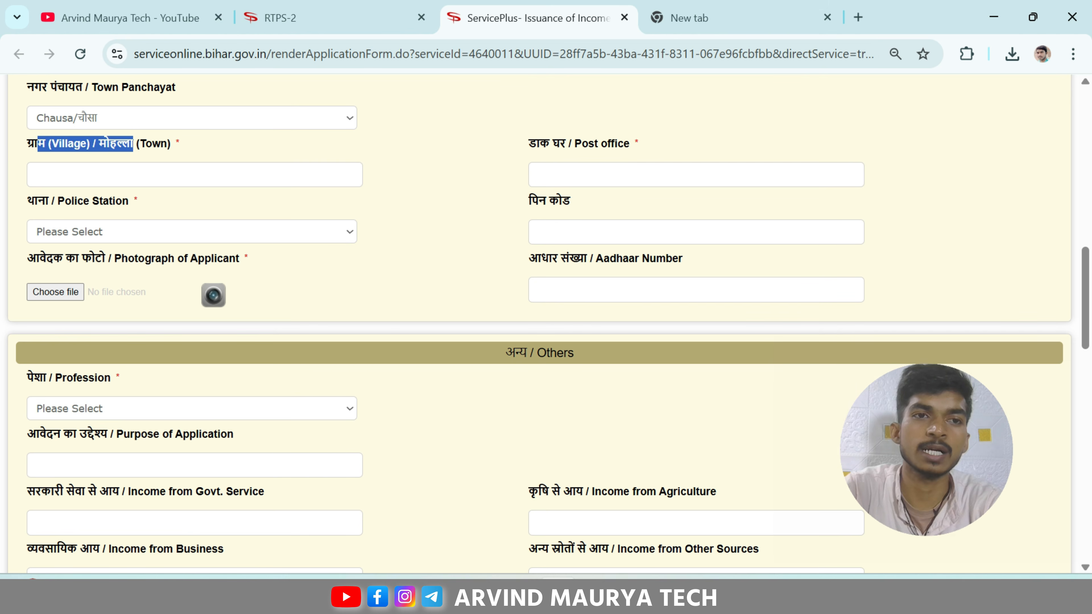
pyautogui.click(172, 174)
pyautogui.write('MOHAN')
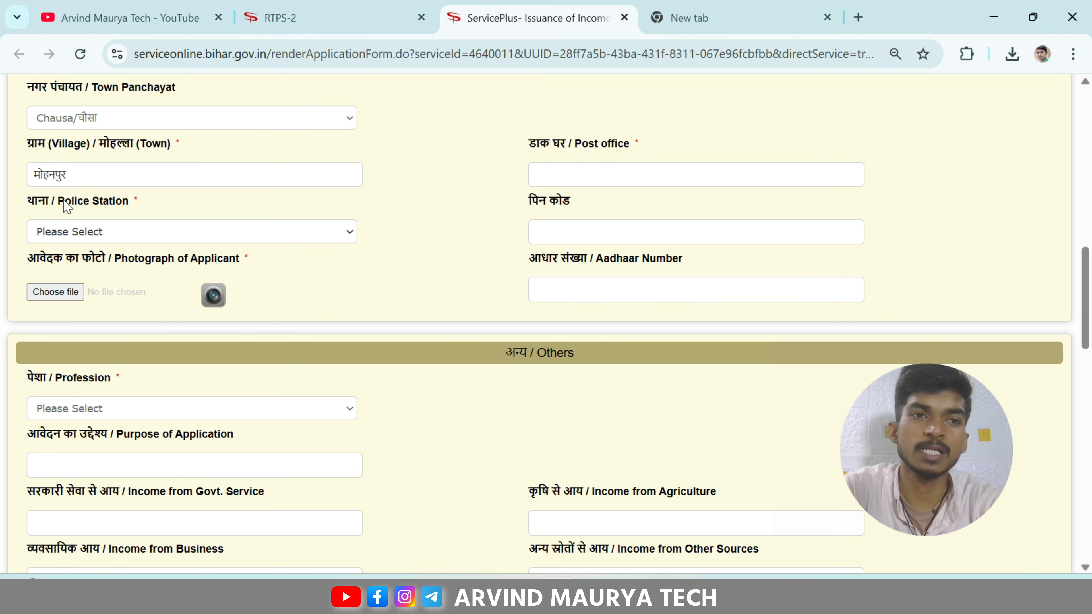
# Step: Review the Police Station, Post Office, photograph and Aadhaar Number fields without filling them
pyautogui.moveTo(66, 202); pyautogui.dragTo(139, 201)
pyautogui.click(166, 234)
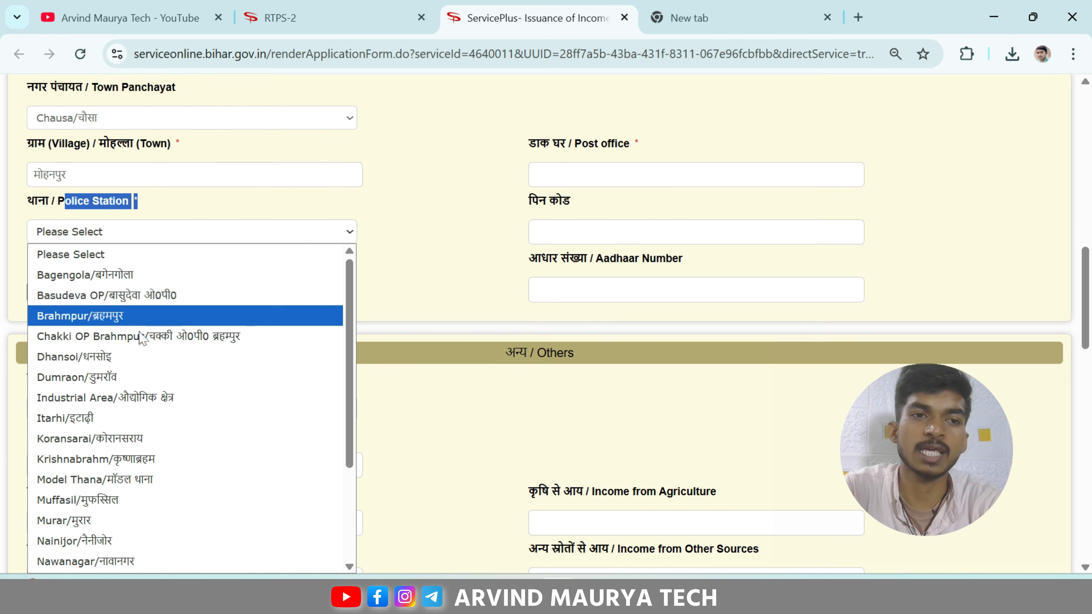
pyautogui.click(462, 232)
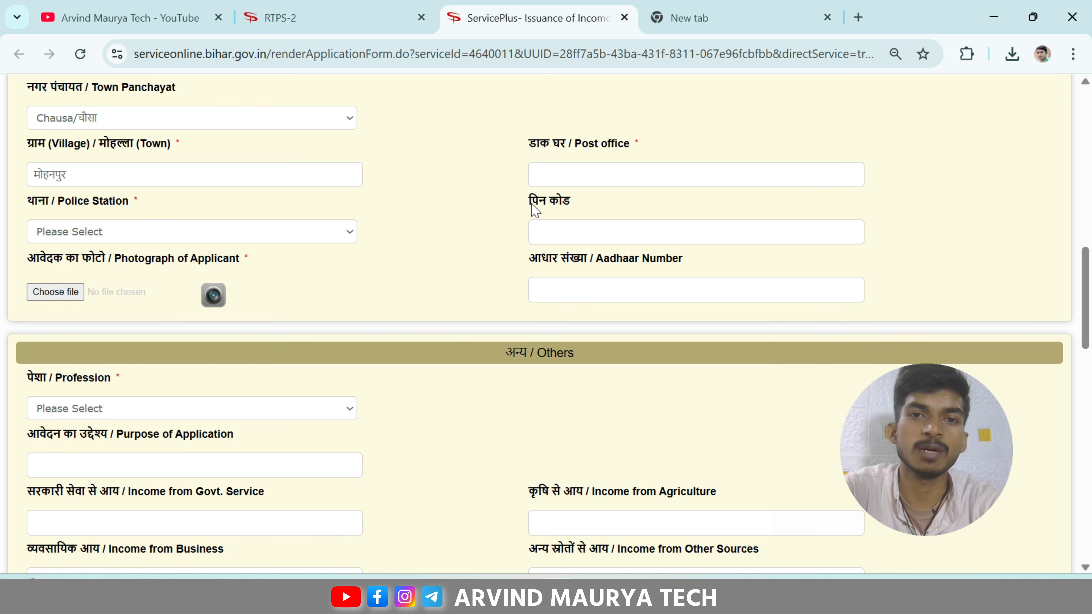
pyautogui.click(608, 181)
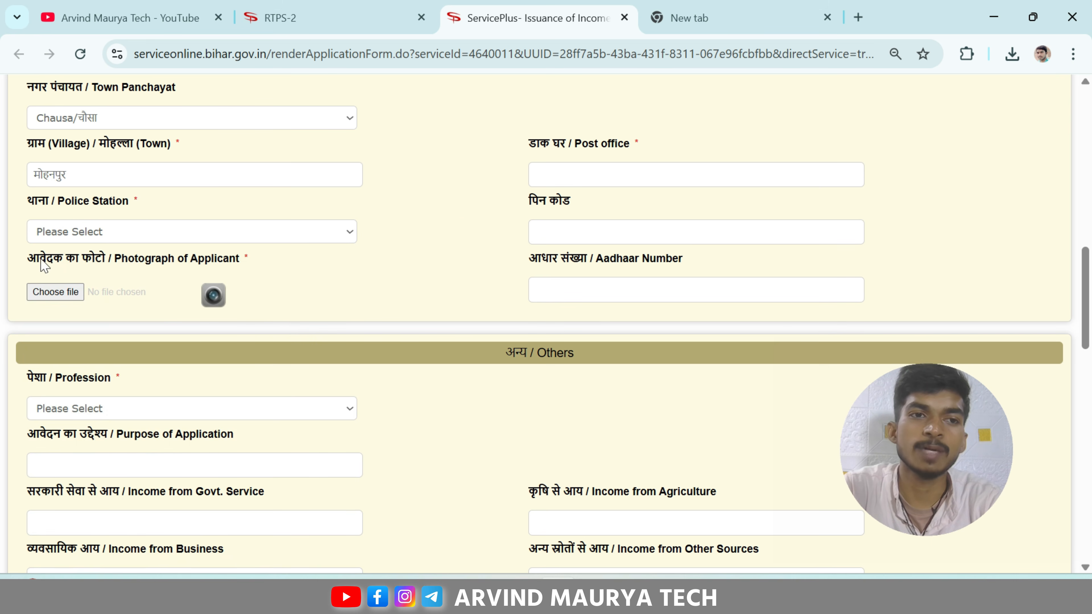
pyautogui.moveTo(43, 265); pyautogui.dragTo(193, 261)
pyautogui.click(300, 260)
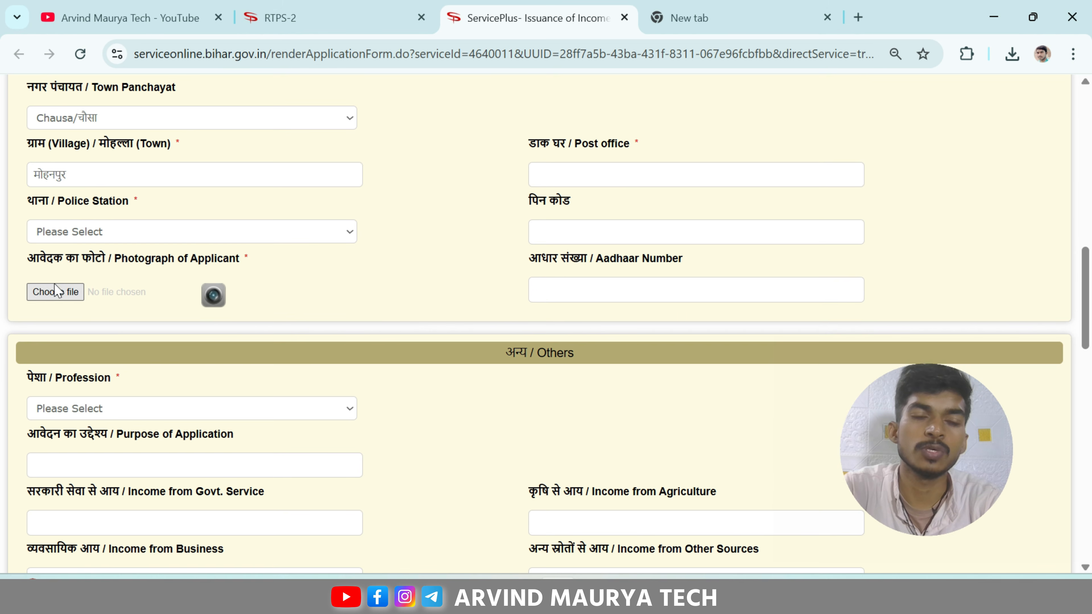
pyautogui.scroll(-2, 56, 290)
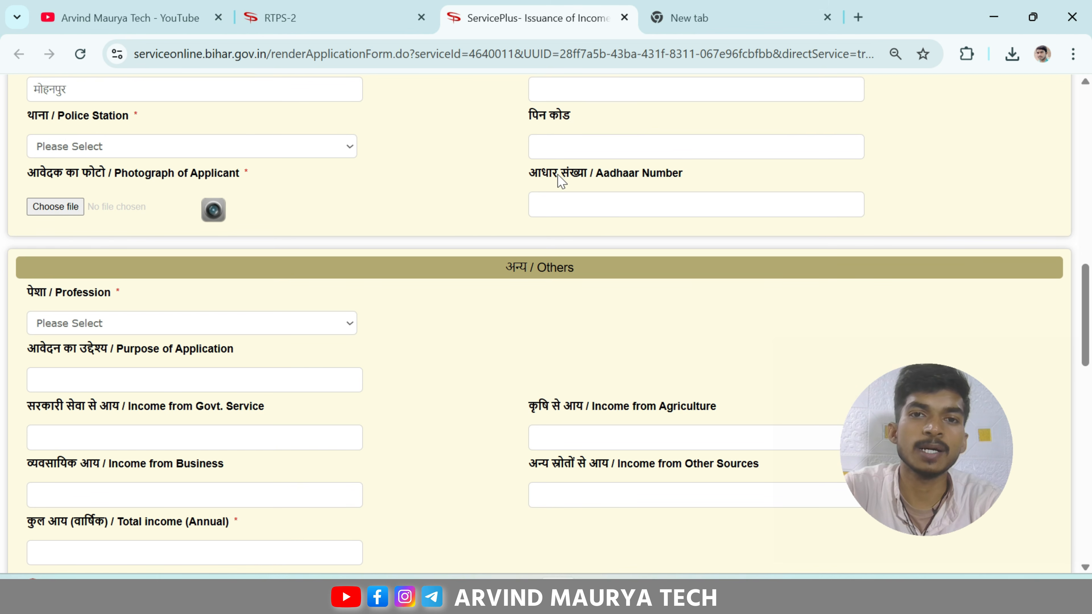
pyautogui.moveTo(561, 181); pyautogui.dragTo(726, 183)
pyautogui.click(707, 176)
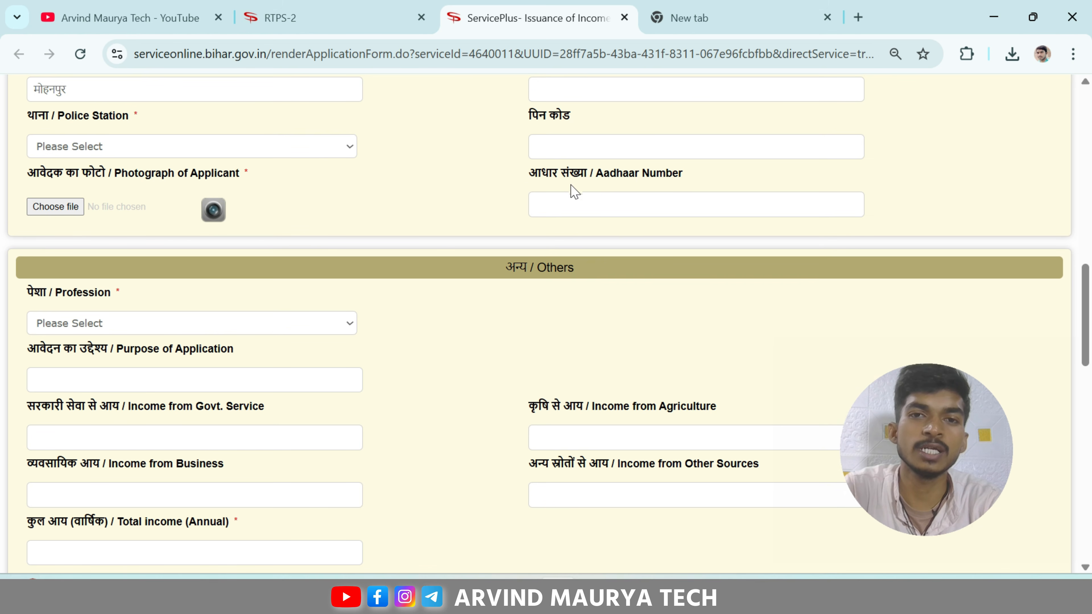
# Step: Set the profession to किसान / Farmer
pyautogui.scroll(-4, 323, 228)
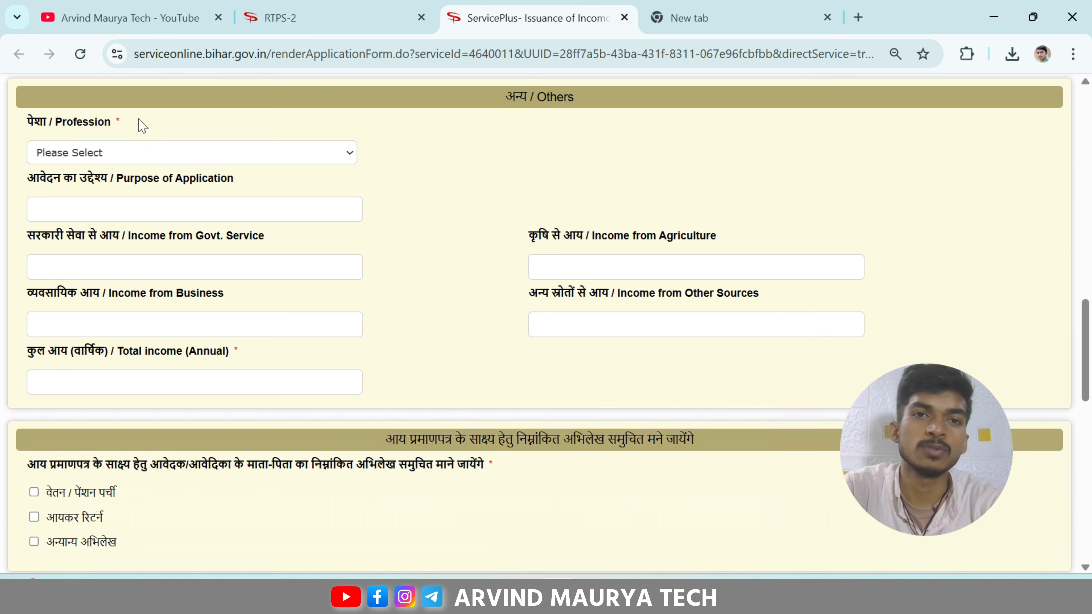
pyautogui.doubleClick(25, 117)
pyautogui.moveTo(66, 120); pyautogui.dragTo(116, 123)
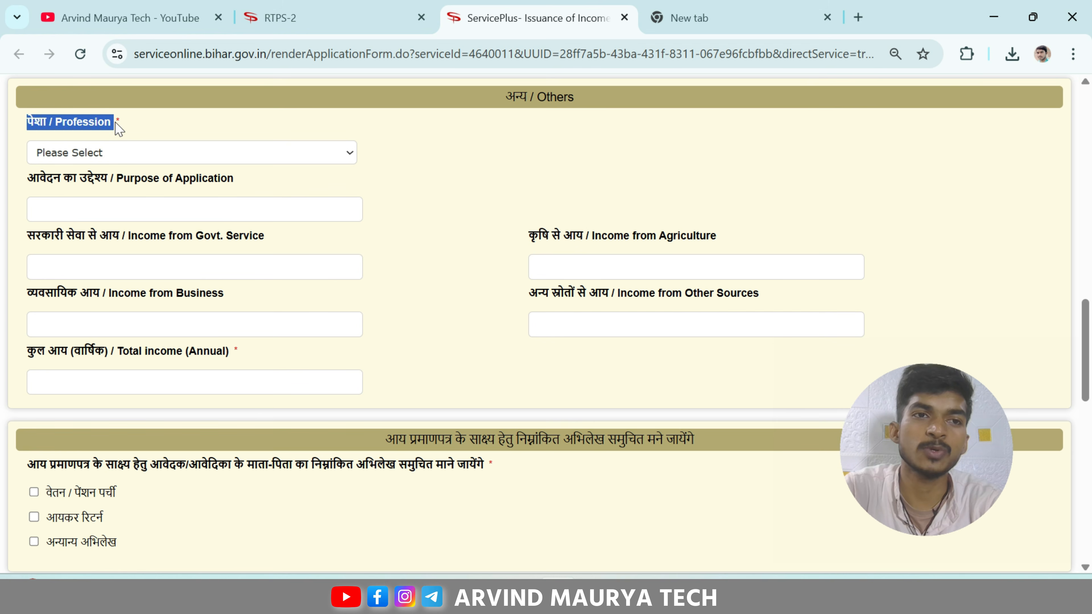
pyautogui.click(115, 123)
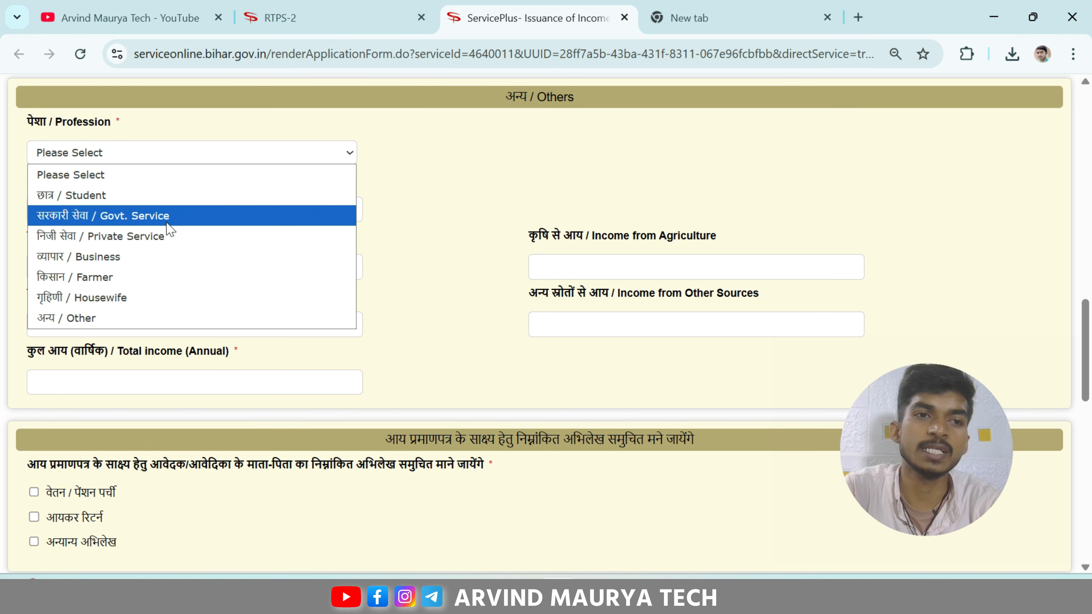
pyautogui.click(104, 276)
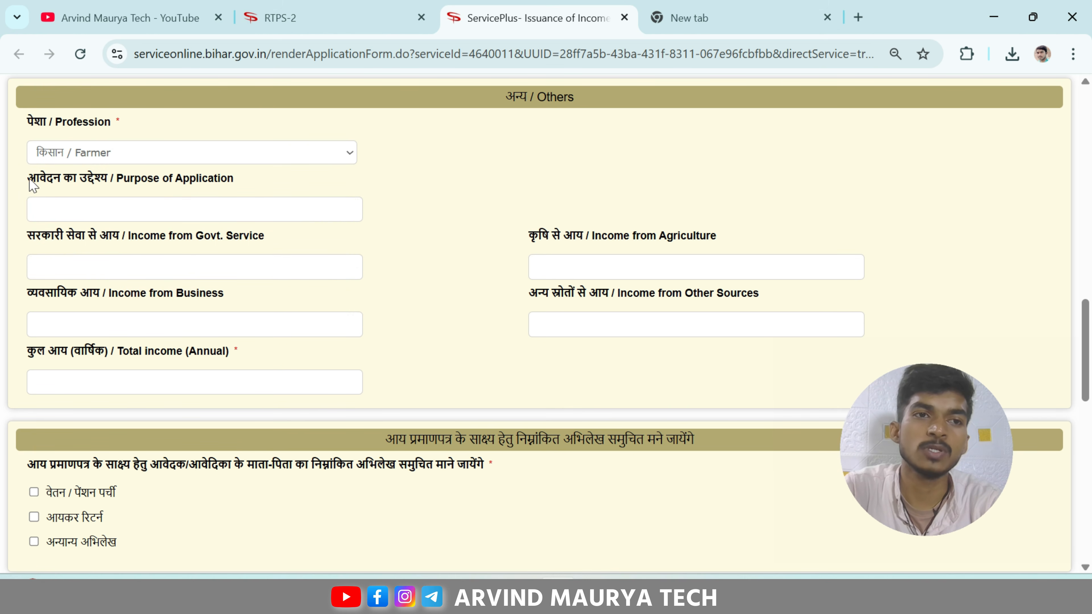
# Step: Enter the purpose of application as 'BACHHO KE PADHAI ME JARURAT HAI' (बच्चो के पढाई में जरुरत है)
pyautogui.moveTo(27, 178); pyautogui.dragTo(249, 183)
pyautogui.click(247, 183)
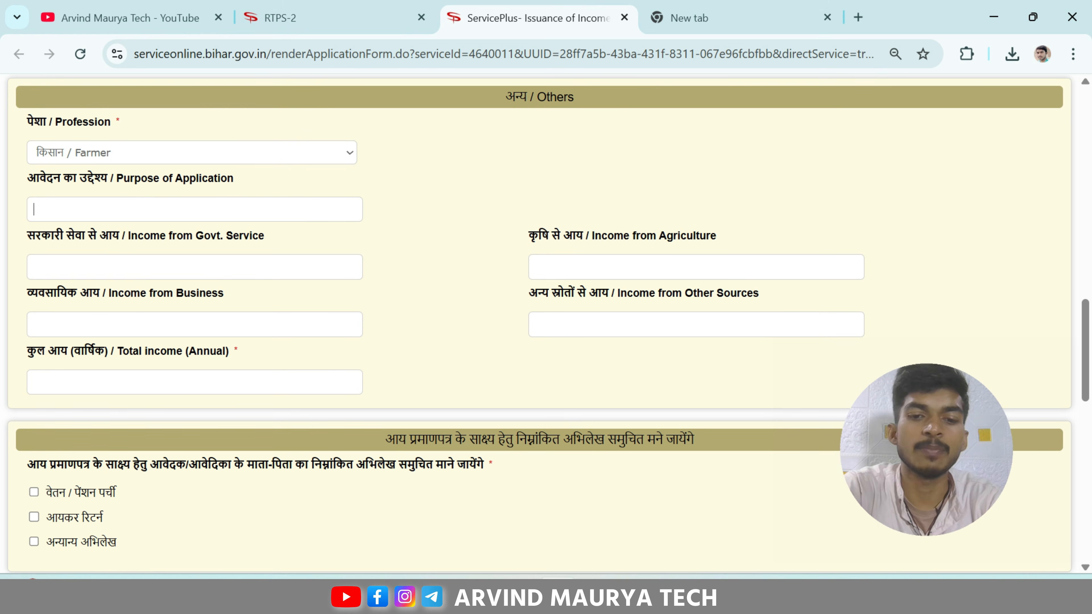
pyautogui.write('BACHHO')
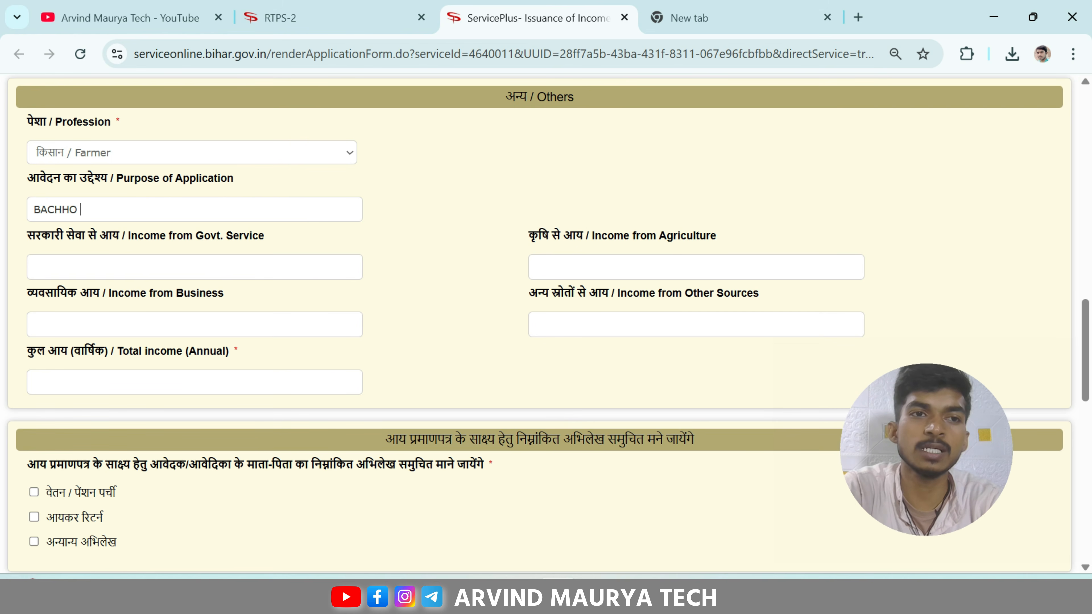
pyautogui.write(' KE')
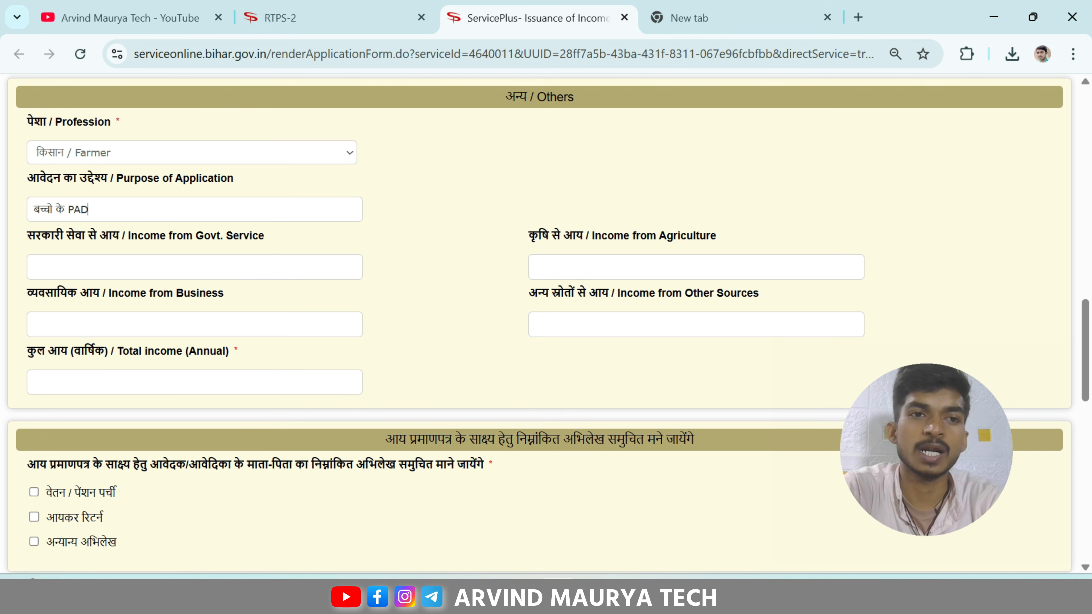
pyautogui.write(' PADHAI ME JARU')
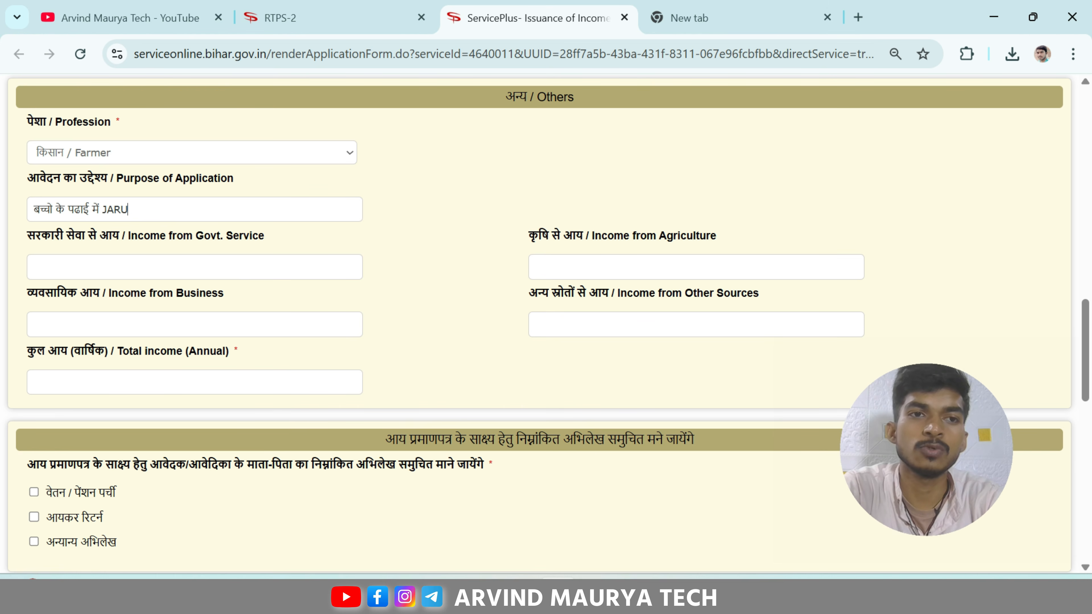
pyautogui.write('RAT HAI')
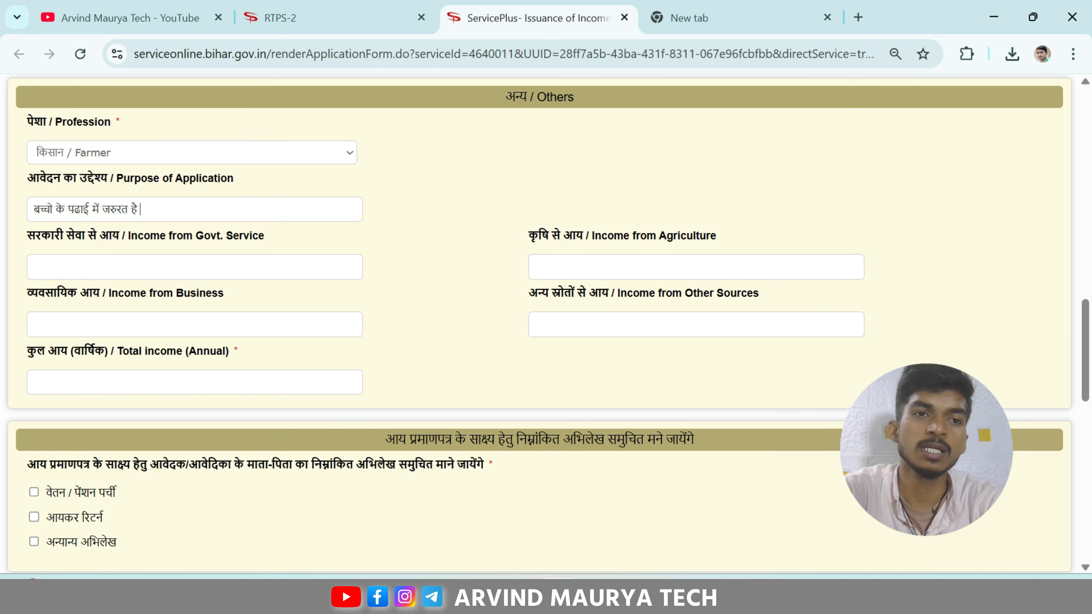
# Step: Enter agriculture income 70000 and other-sources income 20000, giving a 90000 annual total
pyautogui.scroll(-2, 545, 323)
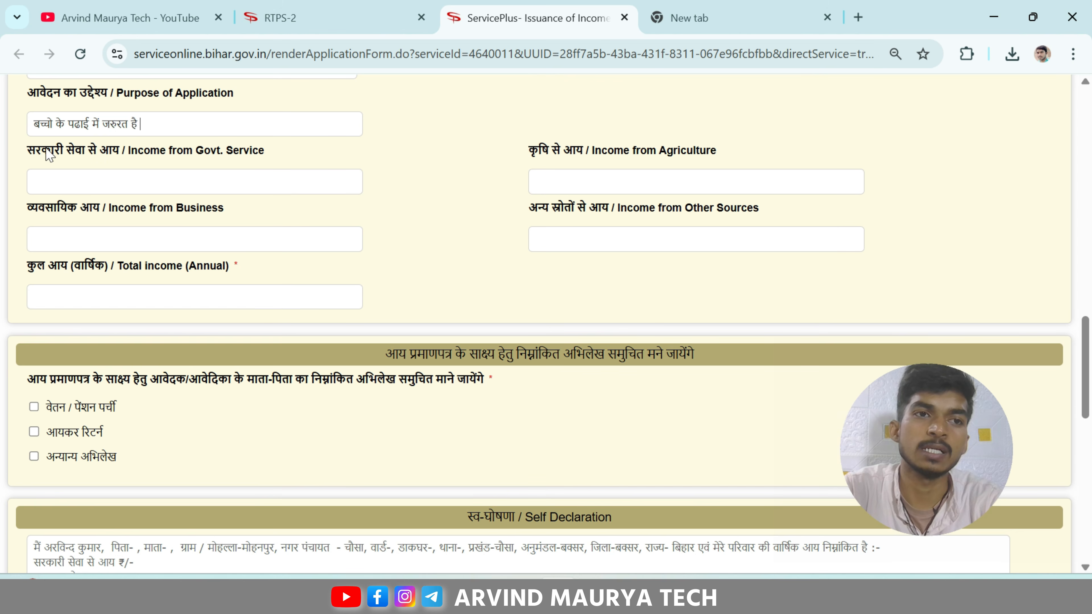
pyautogui.moveTo(26, 151); pyautogui.dragTo(84, 149)
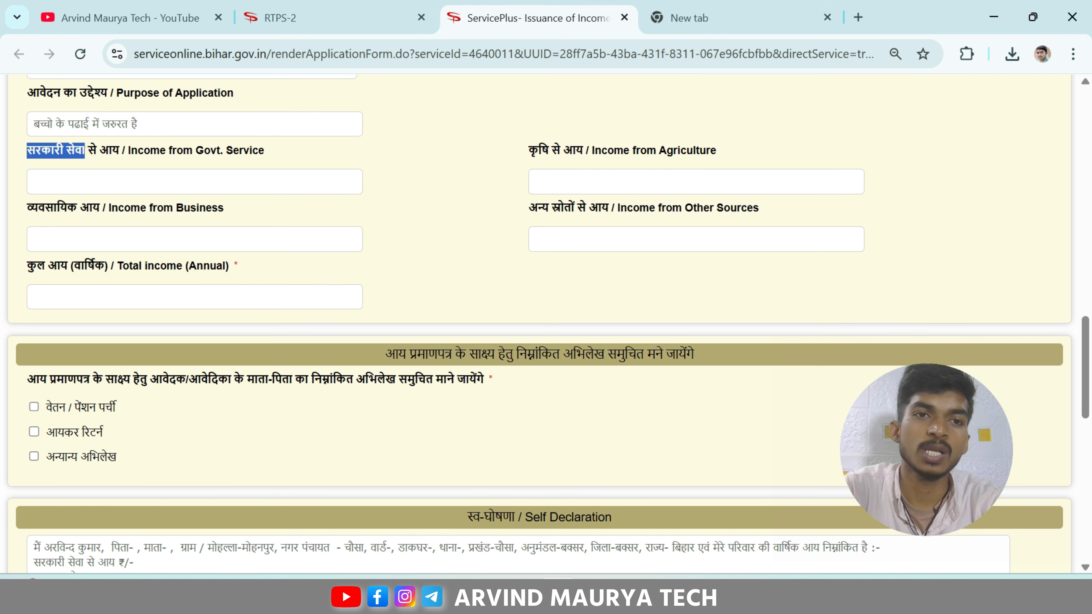
pyautogui.scroll(4, 513, 151)
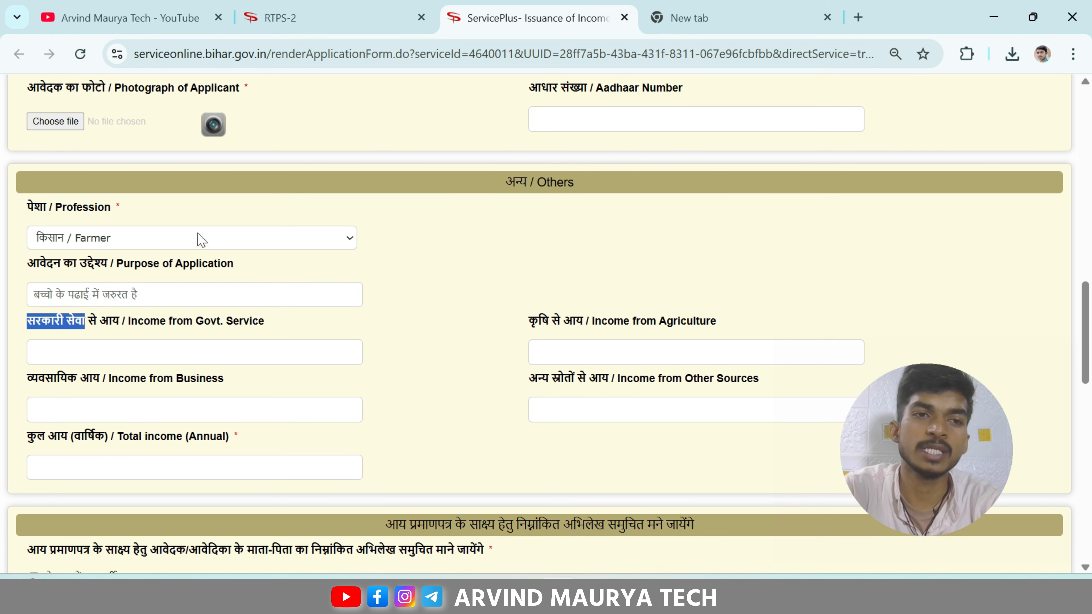
pyautogui.scroll(-2, 605, 272)
pyautogui.scroll(-5, 560, 251)
pyautogui.scroll(2, 530, 211)
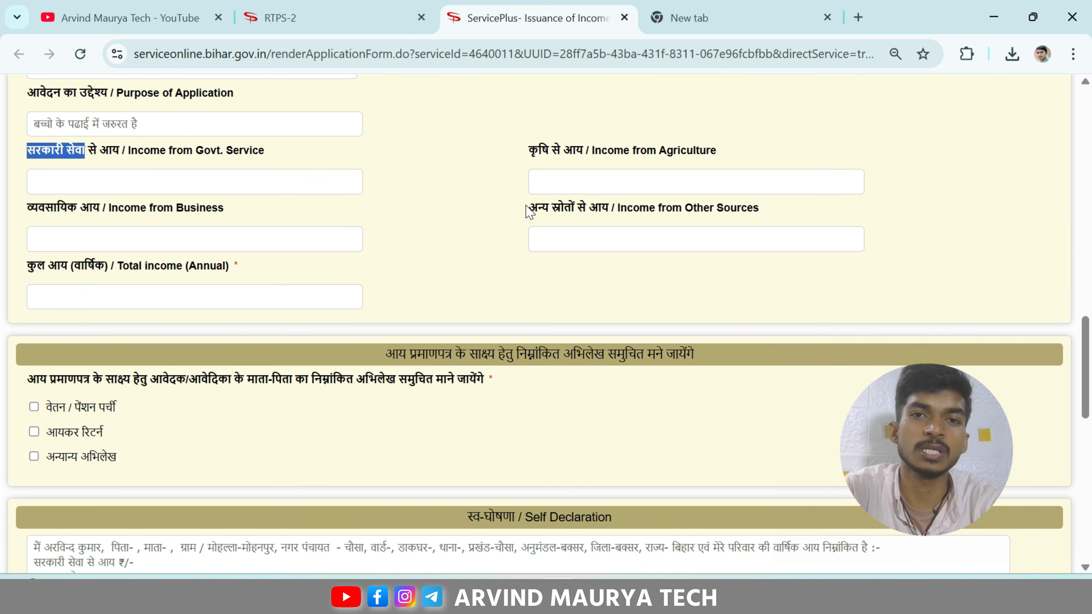
pyautogui.click(569, 180)
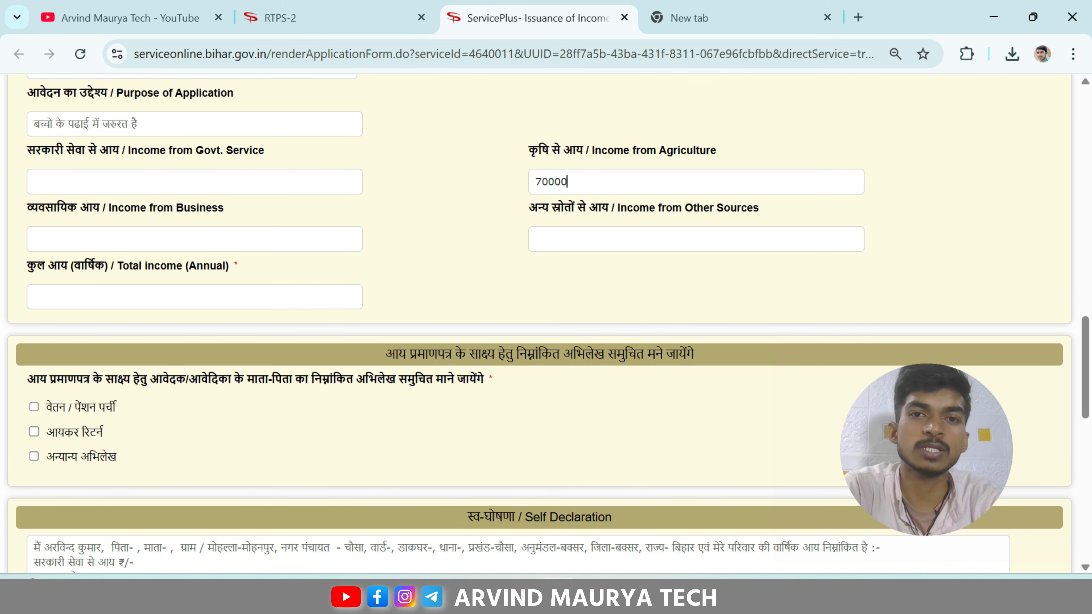
pyautogui.click(458, 227)
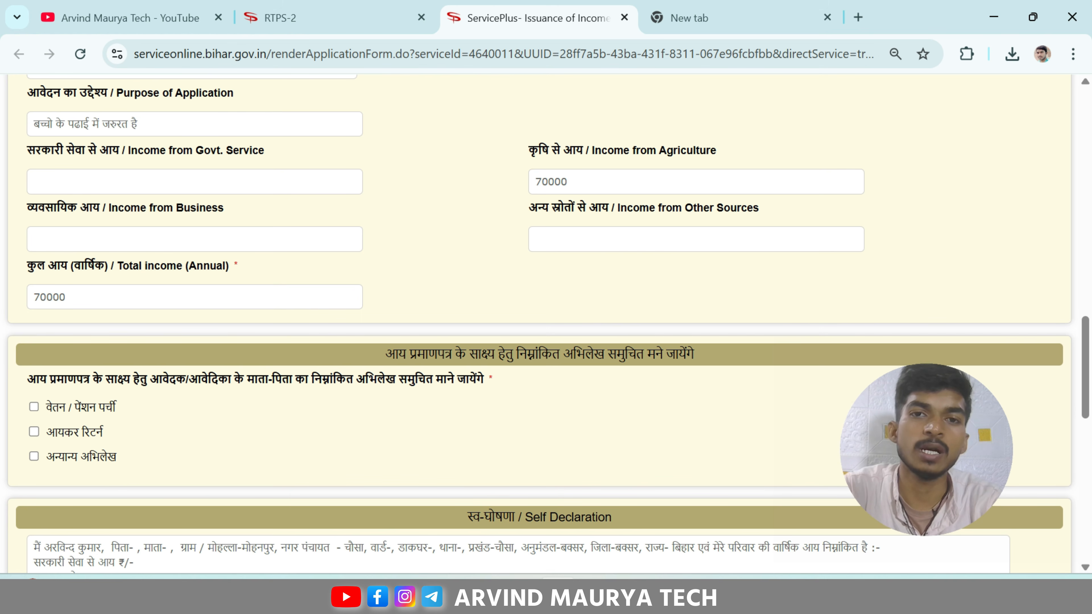
pyautogui.click(569, 237)
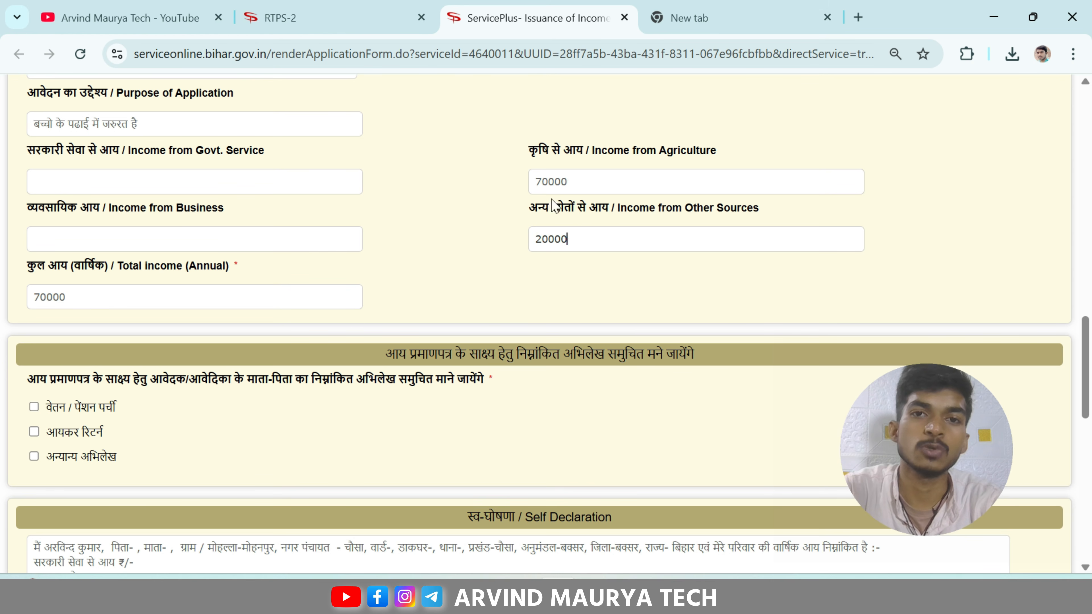
pyautogui.click(363, 273)
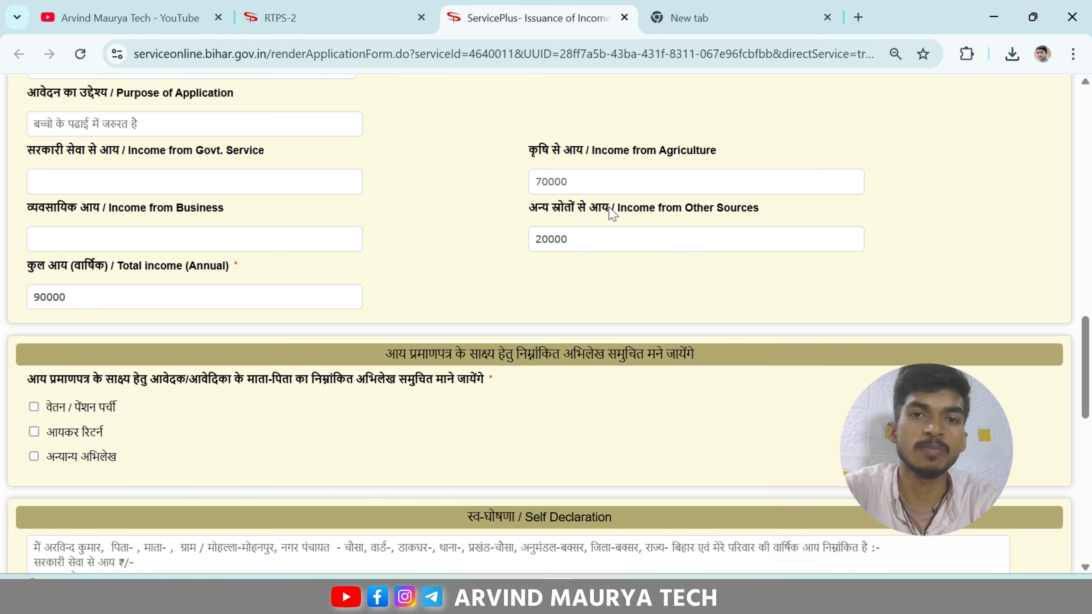
pyautogui.scroll(-4, 430, 207)
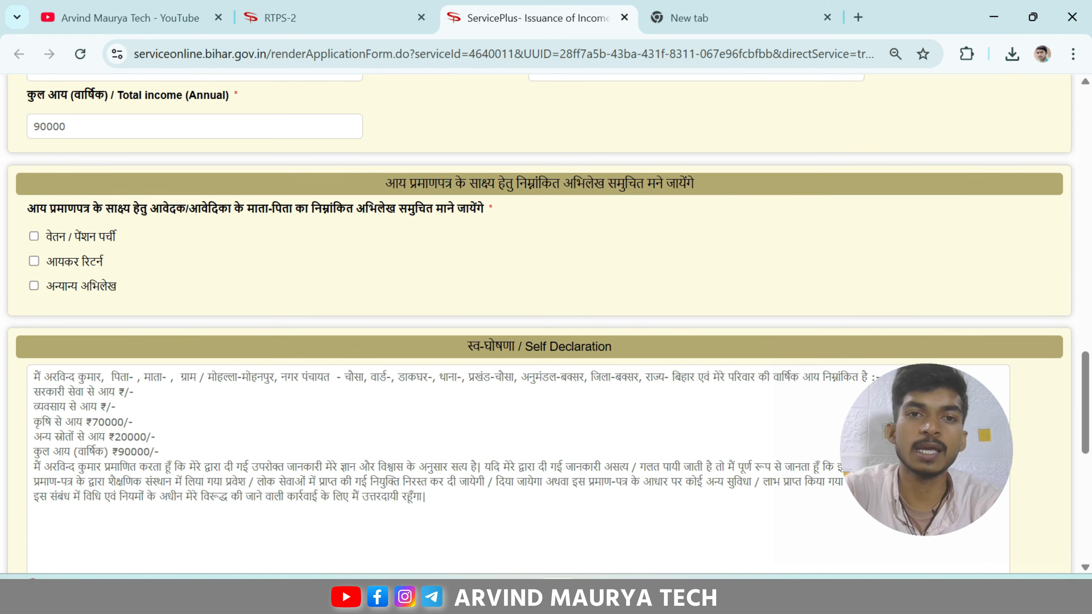
pyautogui.moveTo(384, 183); pyautogui.dragTo(707, 186)
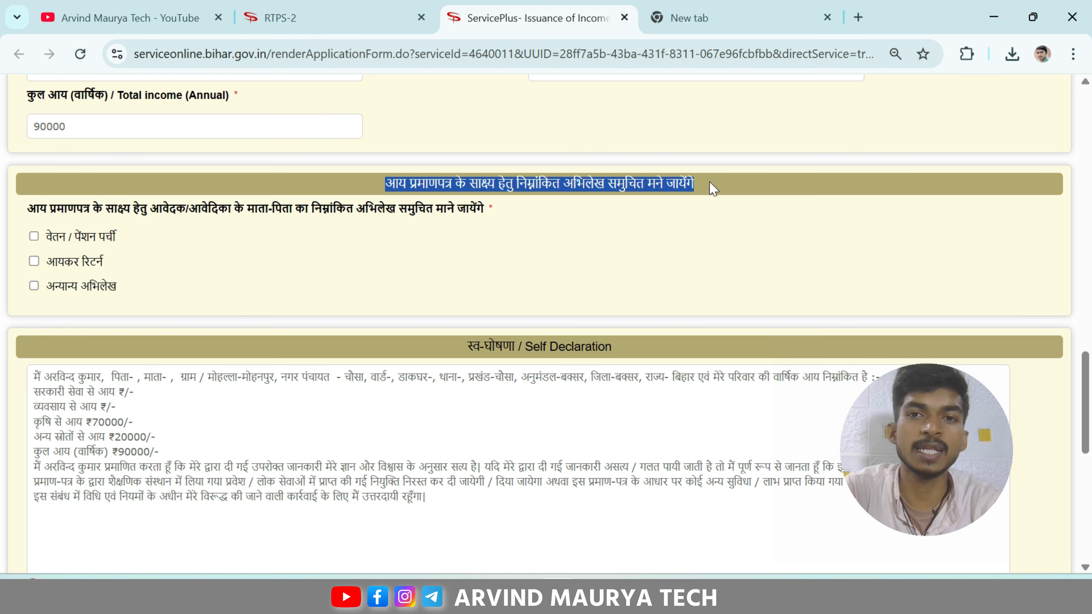
pyautogui.click(348, 188)
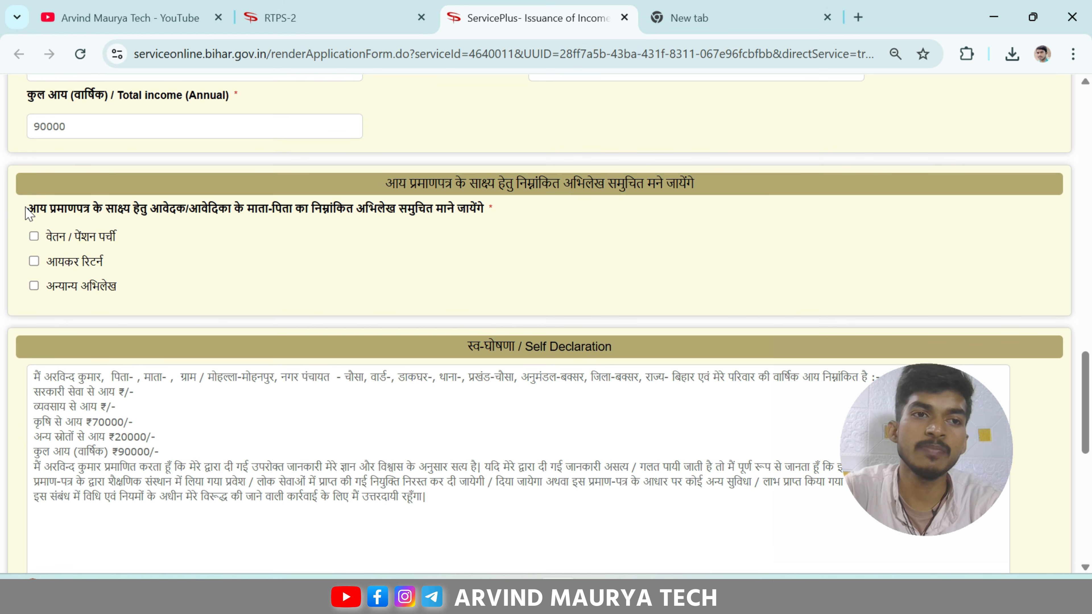
pyautogui.moveTo(25, 209); pyautogui.dragTo(505, 211)
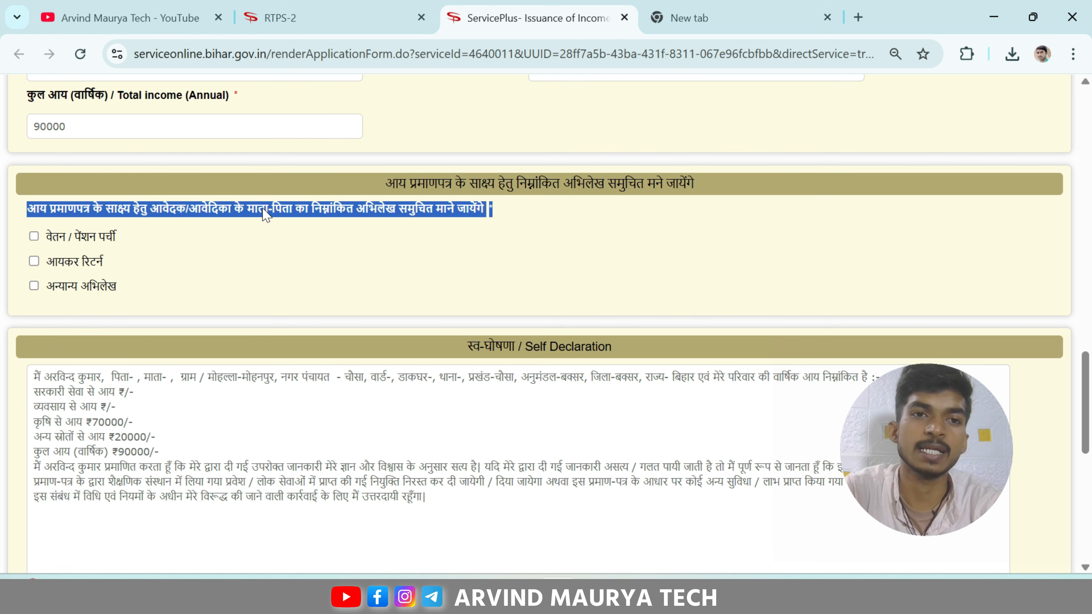
pyautogui.click(206, 209)
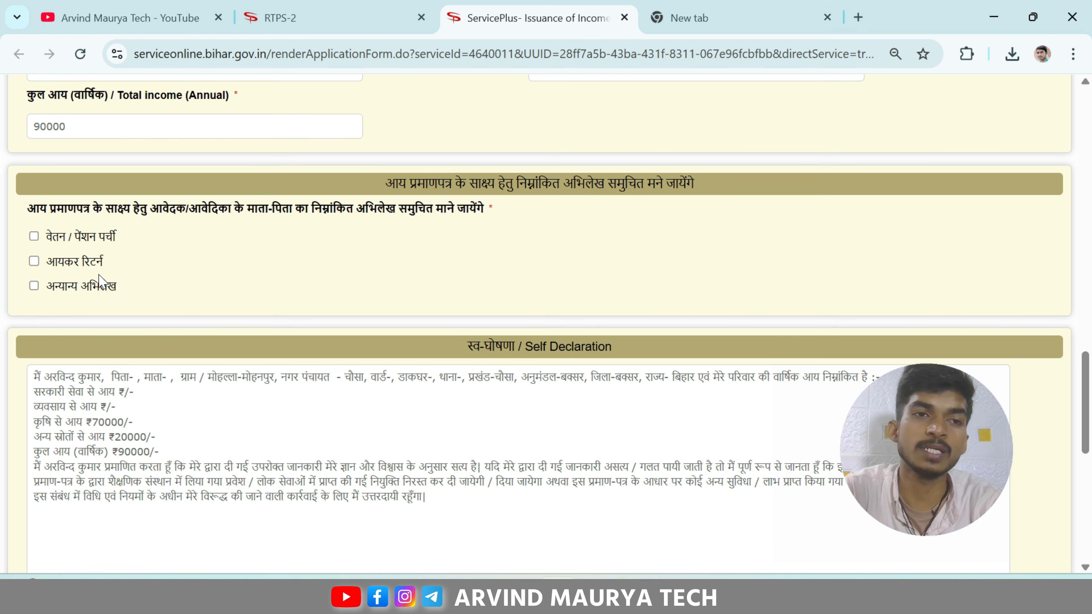
pyautogui.scroll(-2, 99, 282)
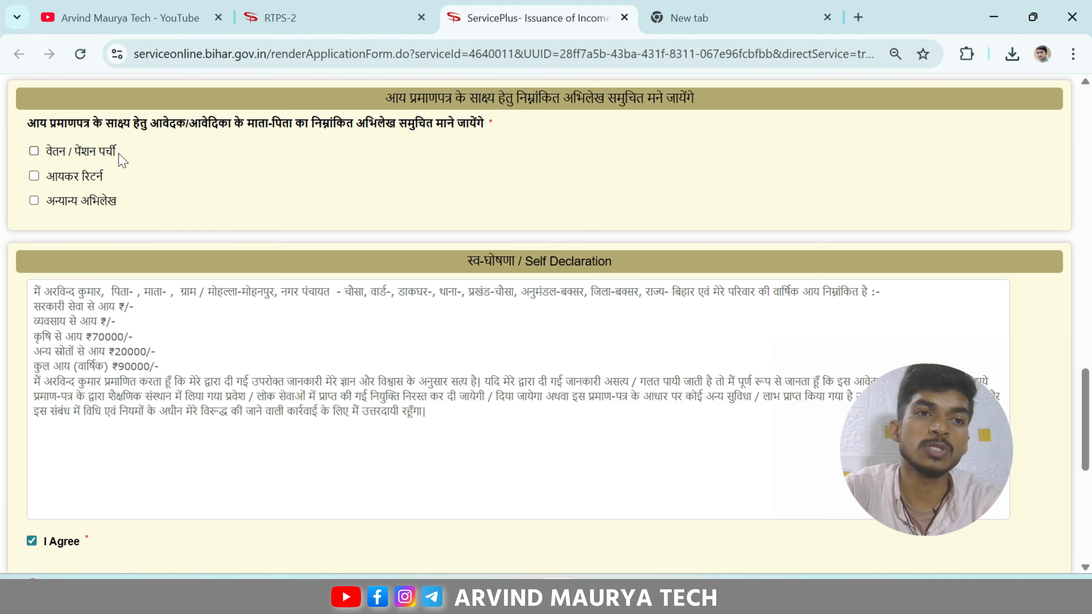
pyautogui.scroll(-2, 123, 160)
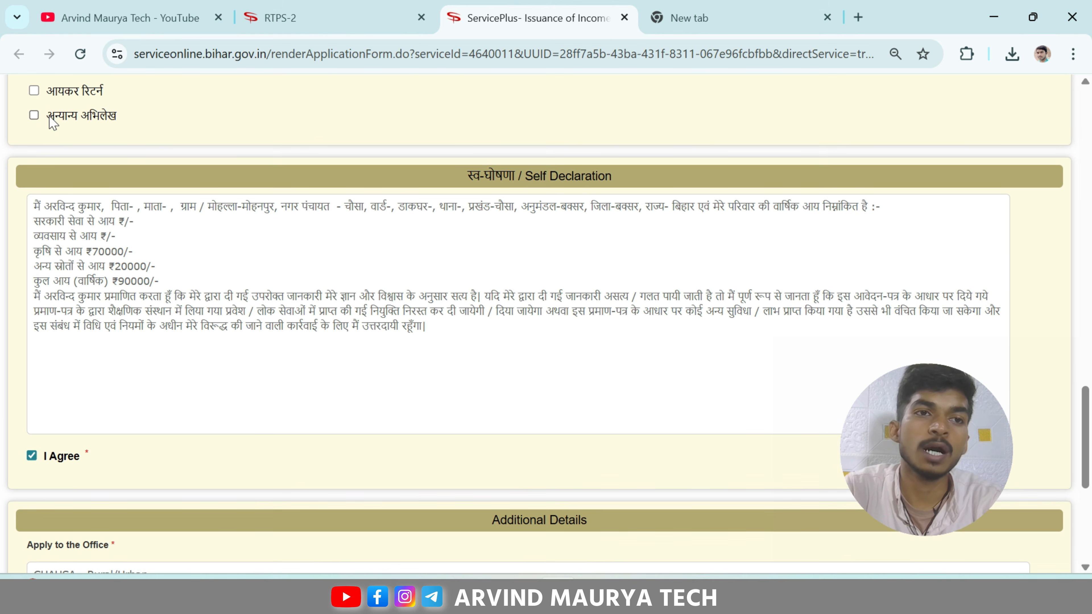
pyautogui.scroll(2, 129, 125)
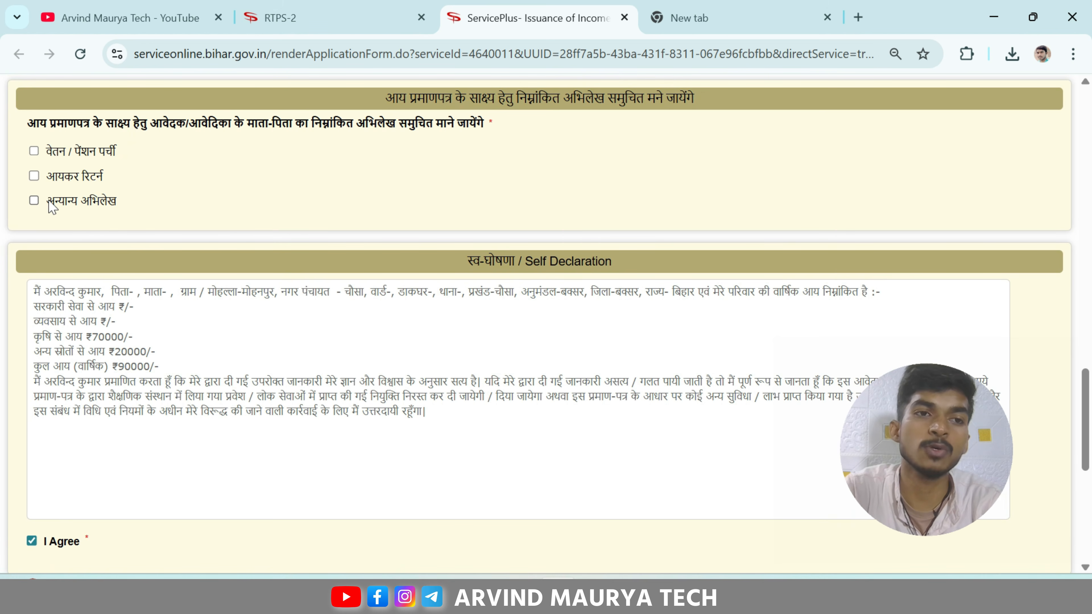
pyautogui.moveTo(48, 201); pyautogui.dragTo(120, 202)
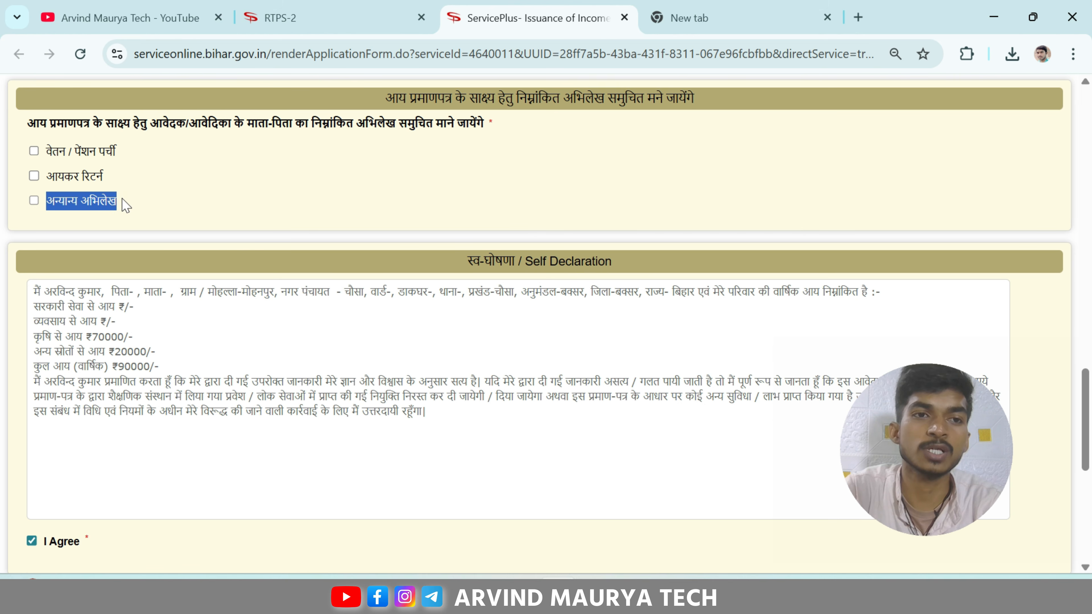
# Step: Google 'अन्यान्य अभिलेख ka matlab aay praman patra me'
pyautogui.rightClick(104, 201)
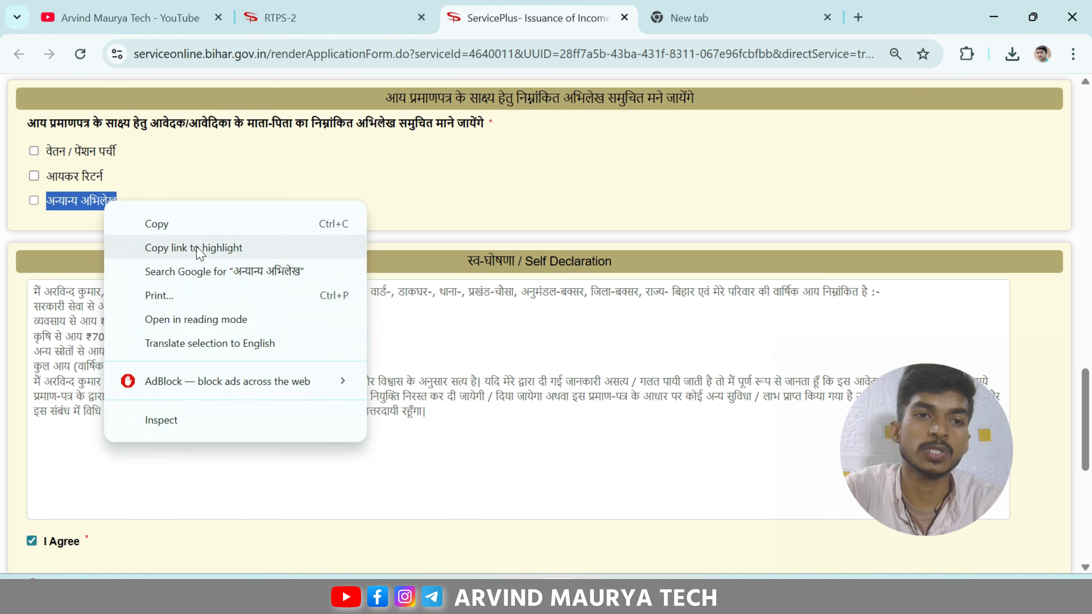
pyautogui.click(195, 271)
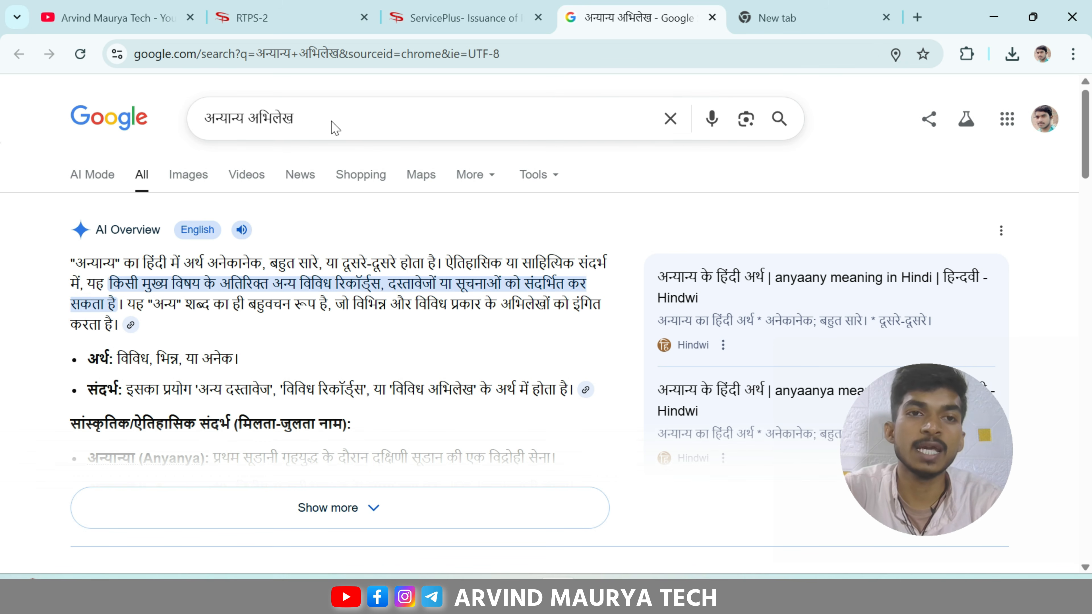
pyautogui.click(309, 114)
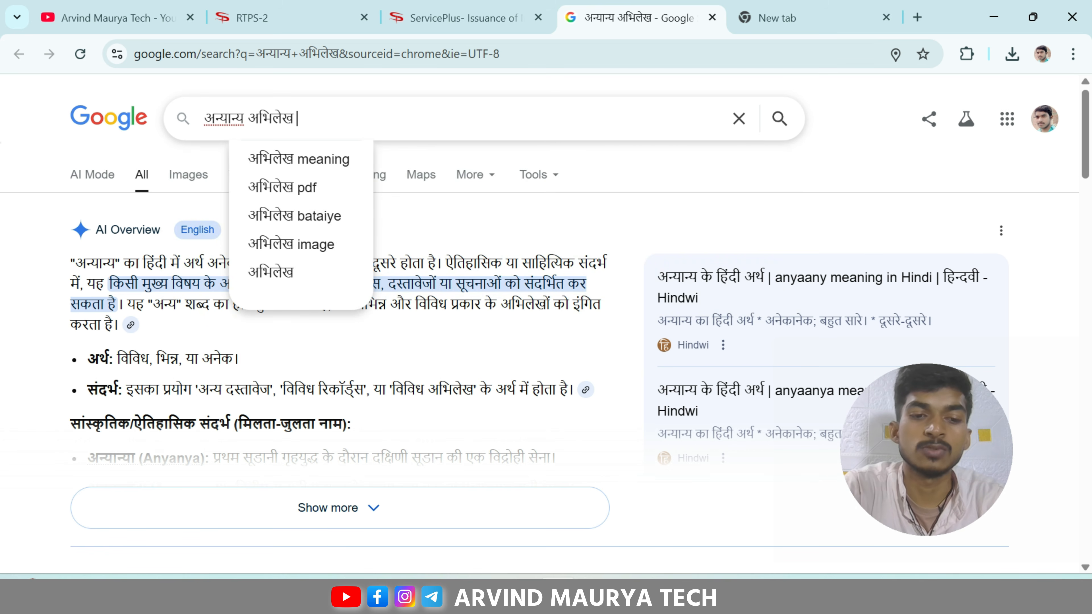
pyautogui.write('ka')
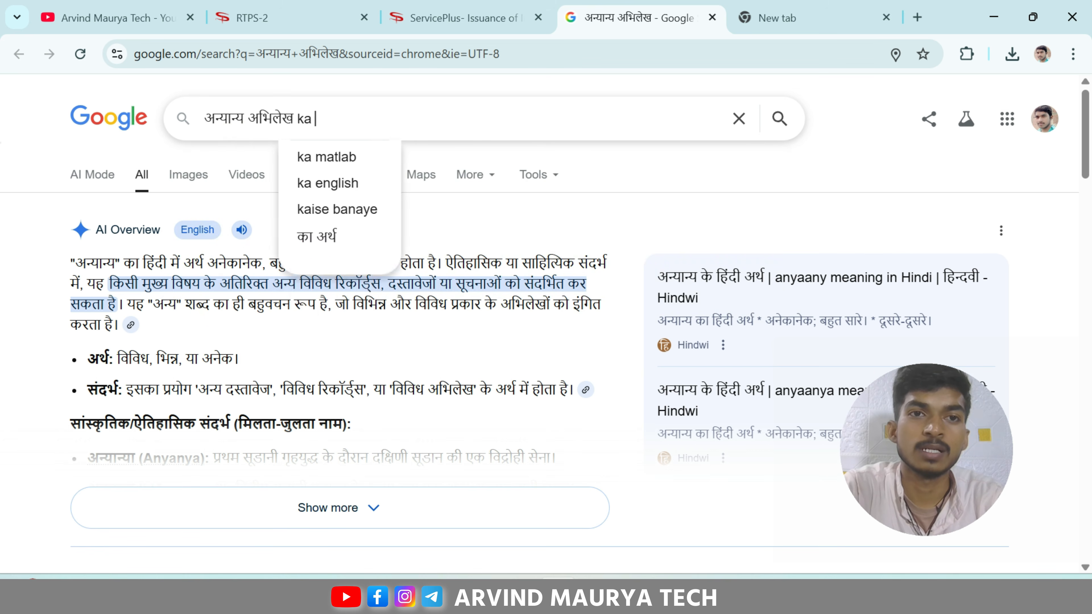
pyautogui.write(' matlab ')
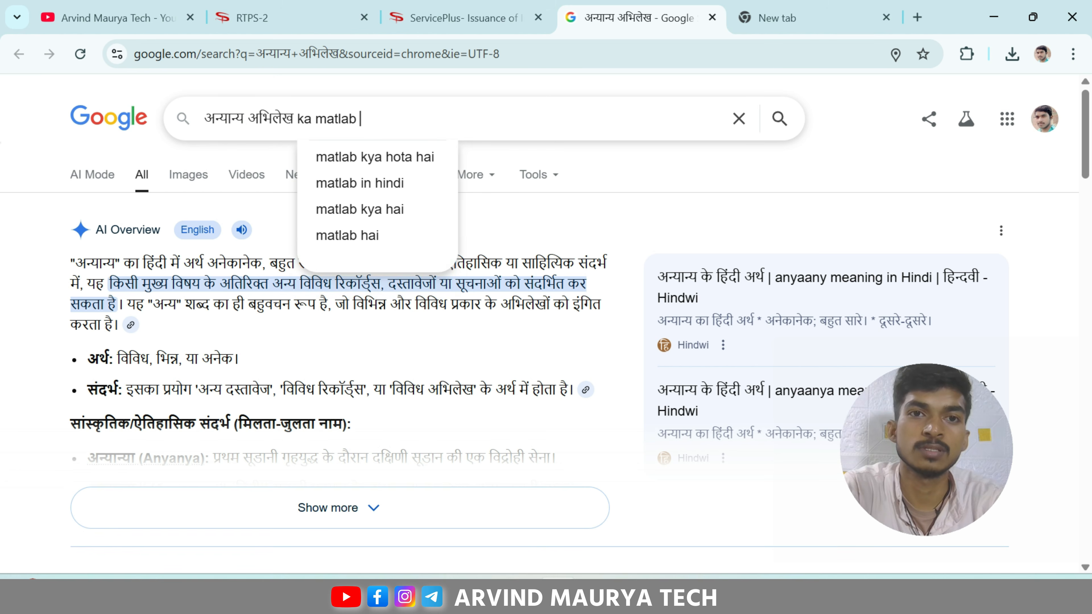
pyautogui.write('aay prama')
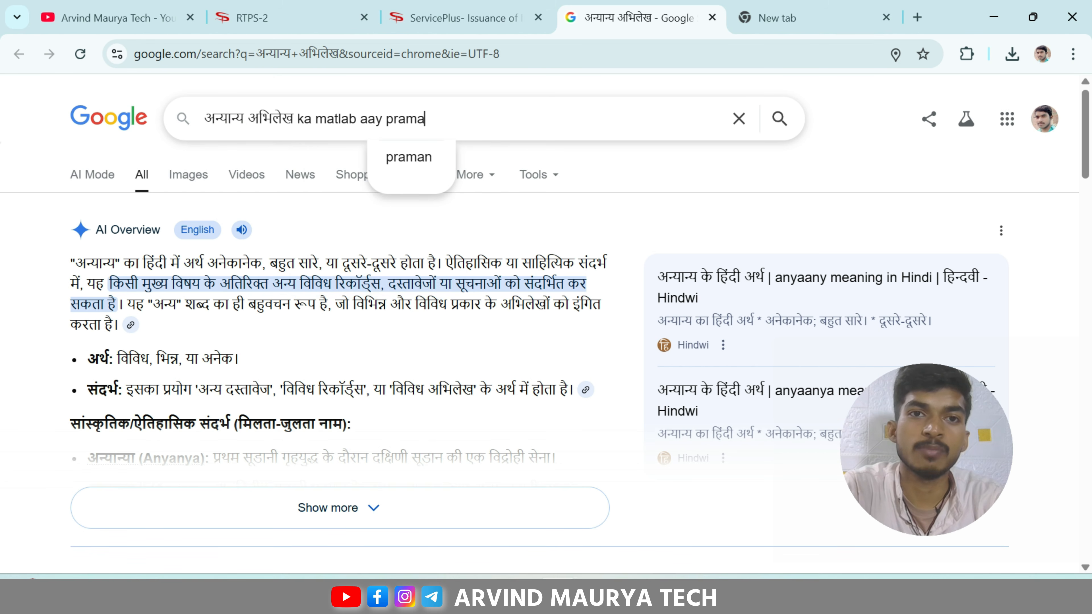
pyautogui.write('n patra me')
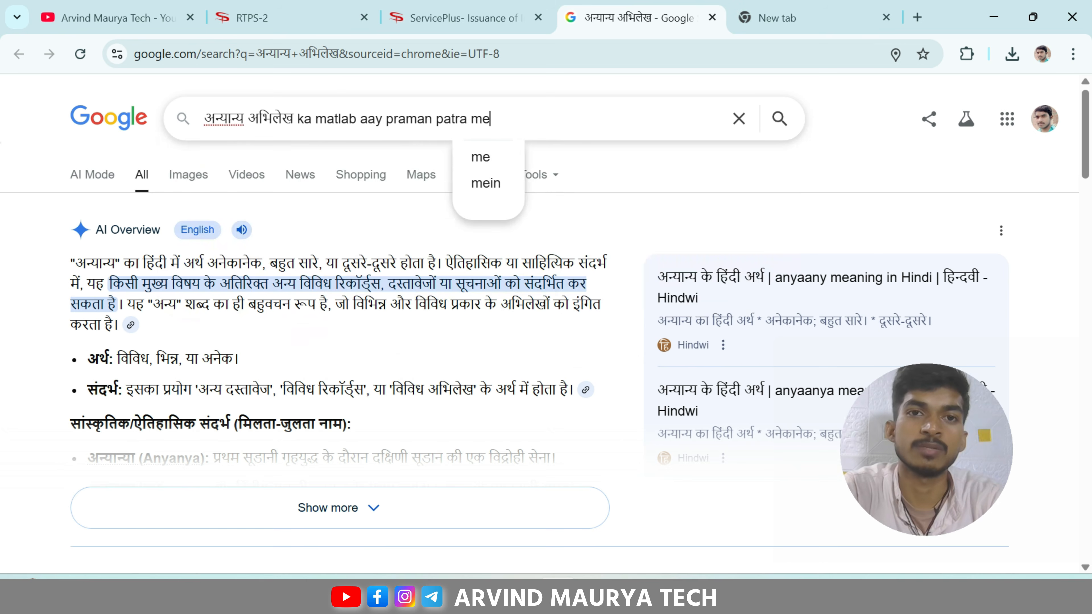
pyautogui.press('Return')
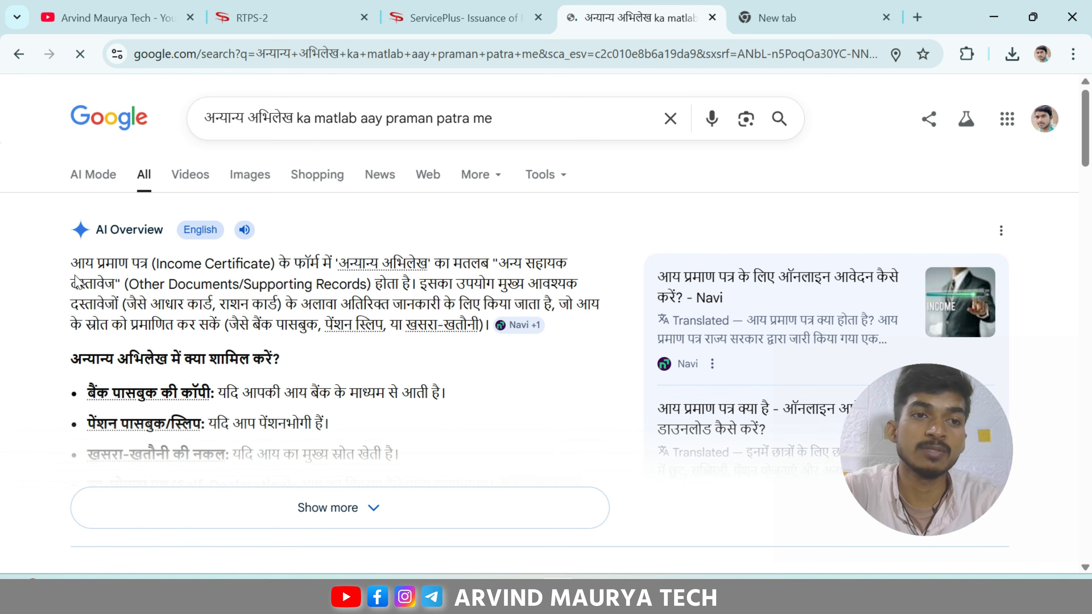
# Step: Read that it means other supporting documents, then return to the ServicePlus form
pyautogui.moveTo(70, 263); pyautogui.dragTo(332, 263)
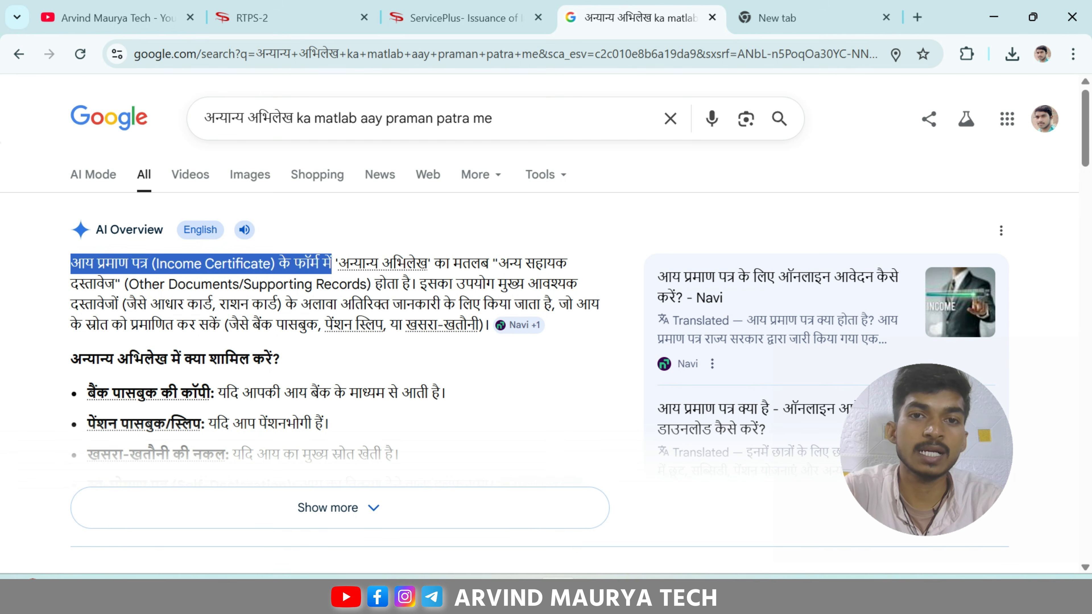
pyautogui.moveTo(499, 263); pyautogui.dragTo(121, 284)
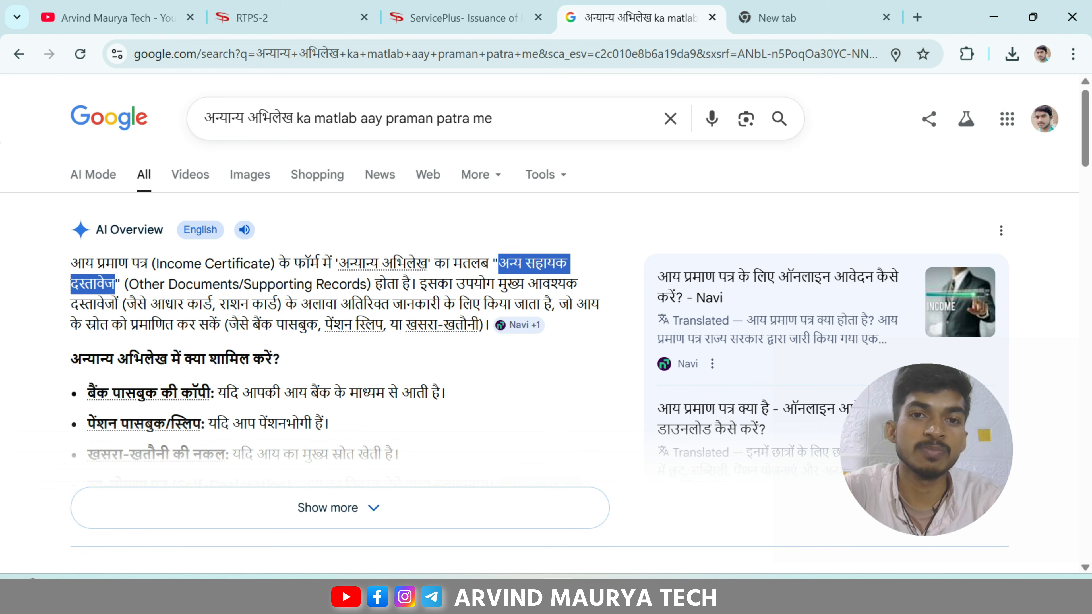
pyautogui.click(610, 281)
pyautogui.moveTo(437, 284); pyautogui.dragTo(104, 304)
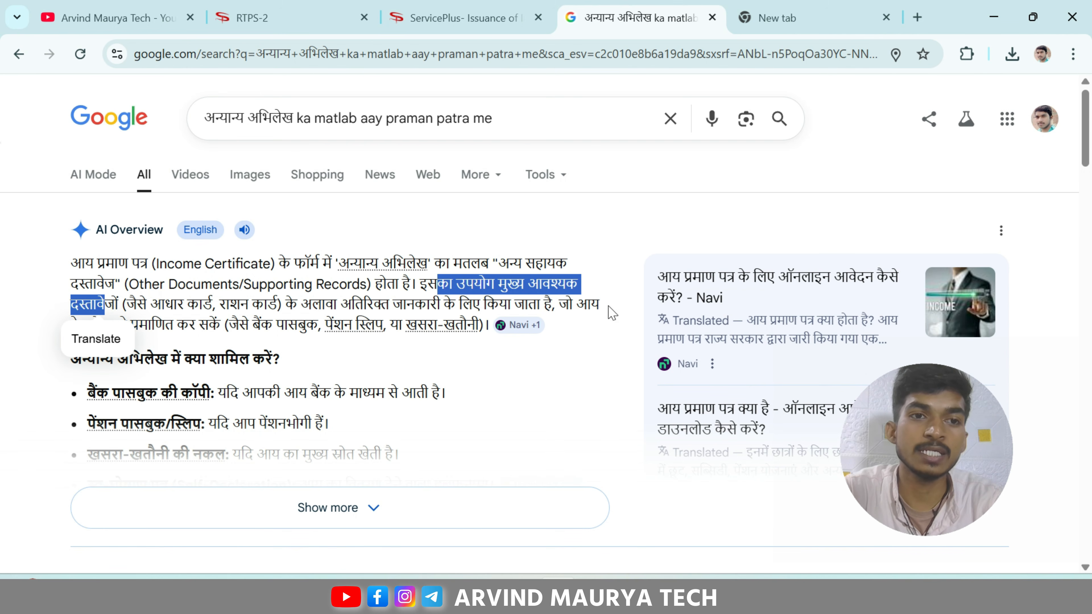
pyautogui.click(619, 255)
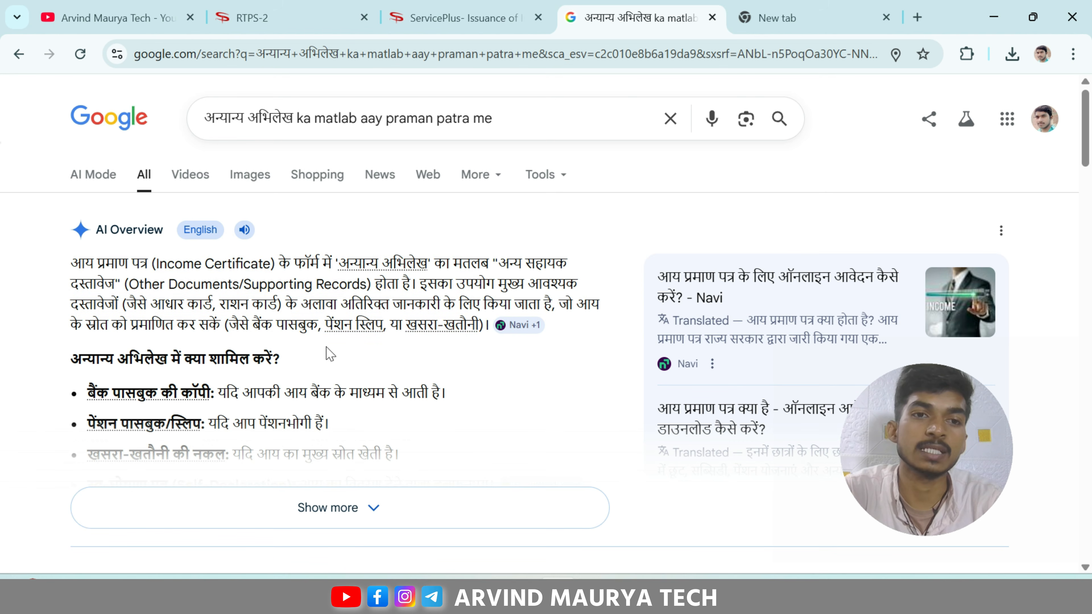
pyautogui.click(434, 24)
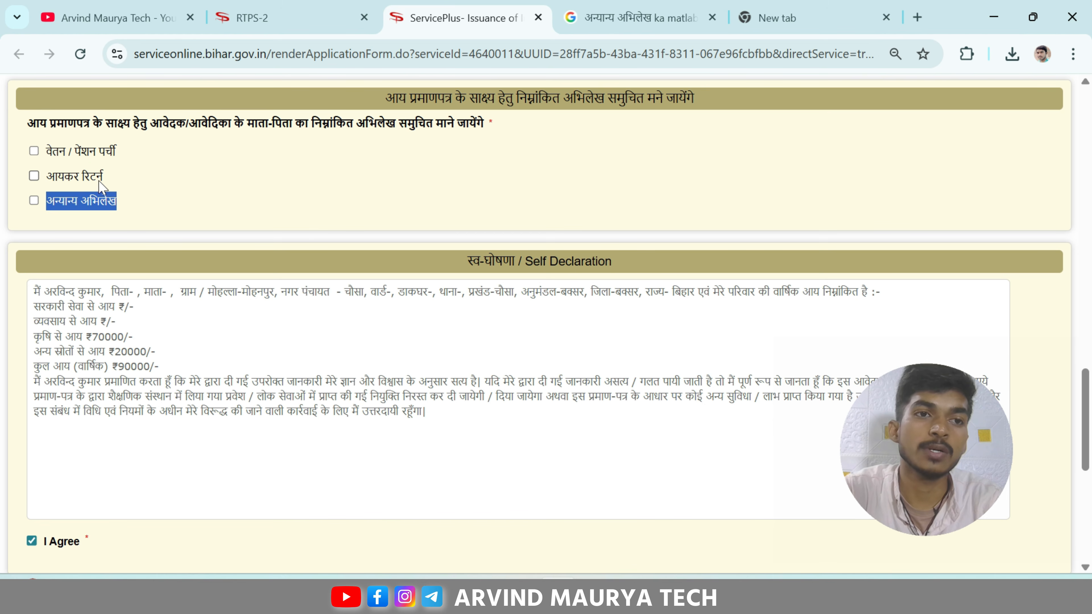
# Step: Tick the अन्यान्य अभिलेख checkbox as the accepted income proof record
pyautogui.click(113, 236)
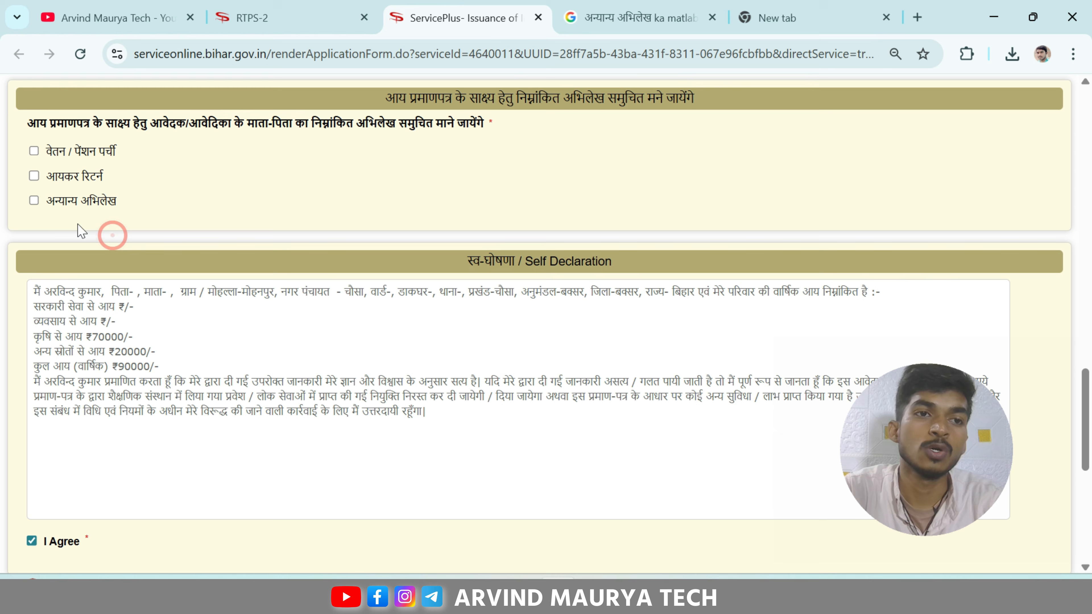
pyautogui.click(36, 201)
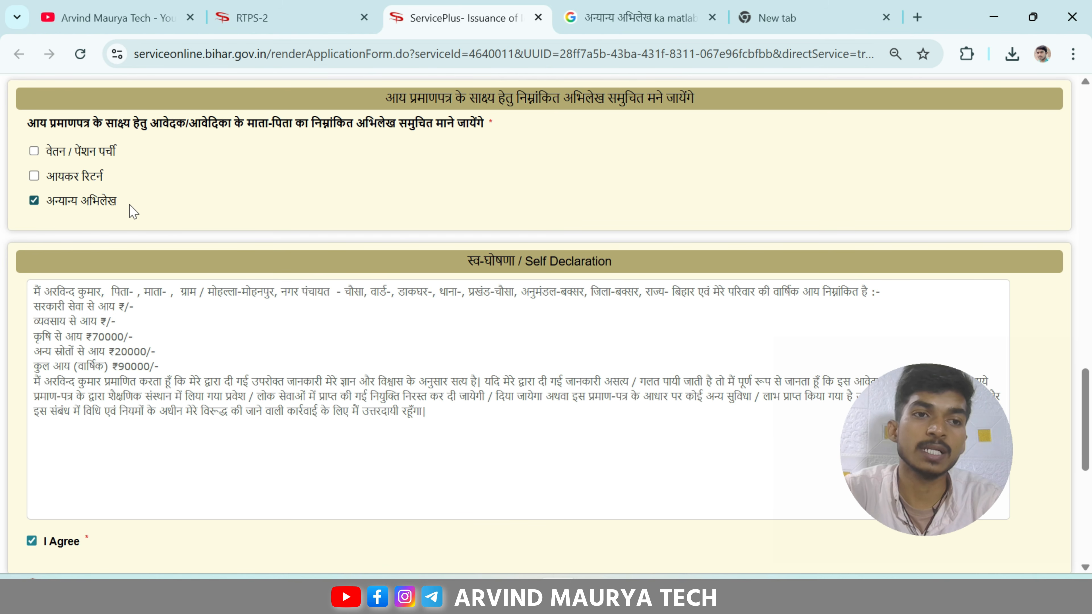
pyautogui.scroll(-3, 220, 214)
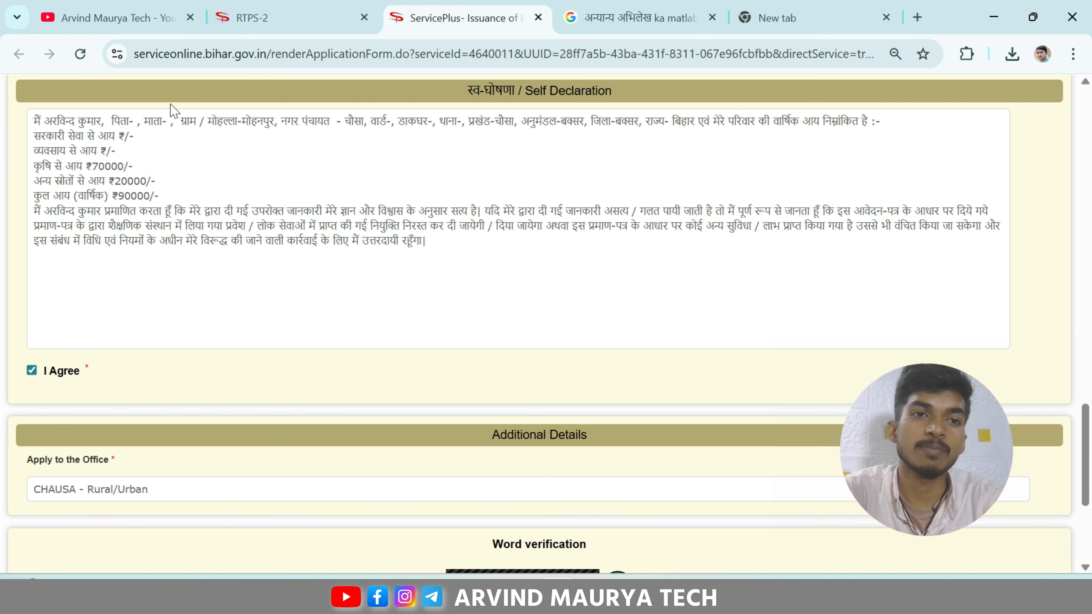
pyautogui.scroll(-5, 326, 206)
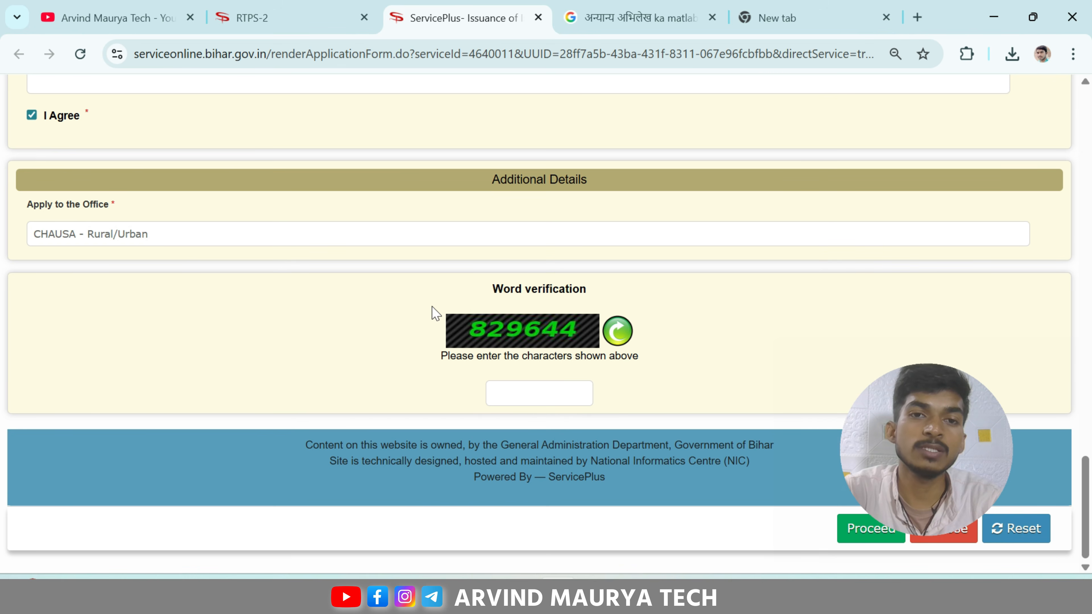
pyautogui.scroll(20, 435, 313)
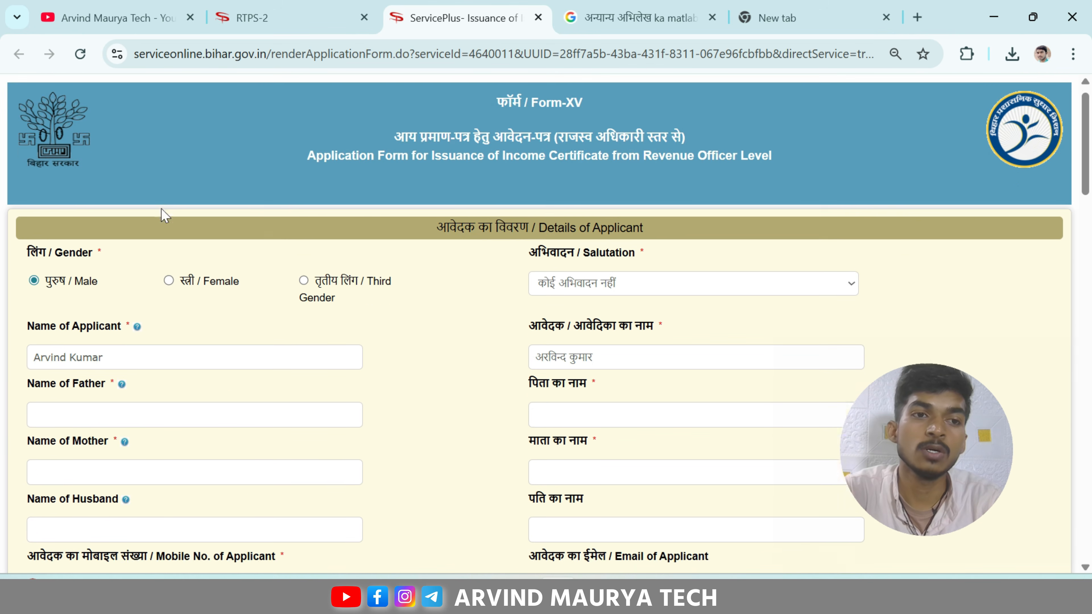
pyautogui.scroll(-5, 162, 214)
pyautogui.scroll(-4, 104, 325)
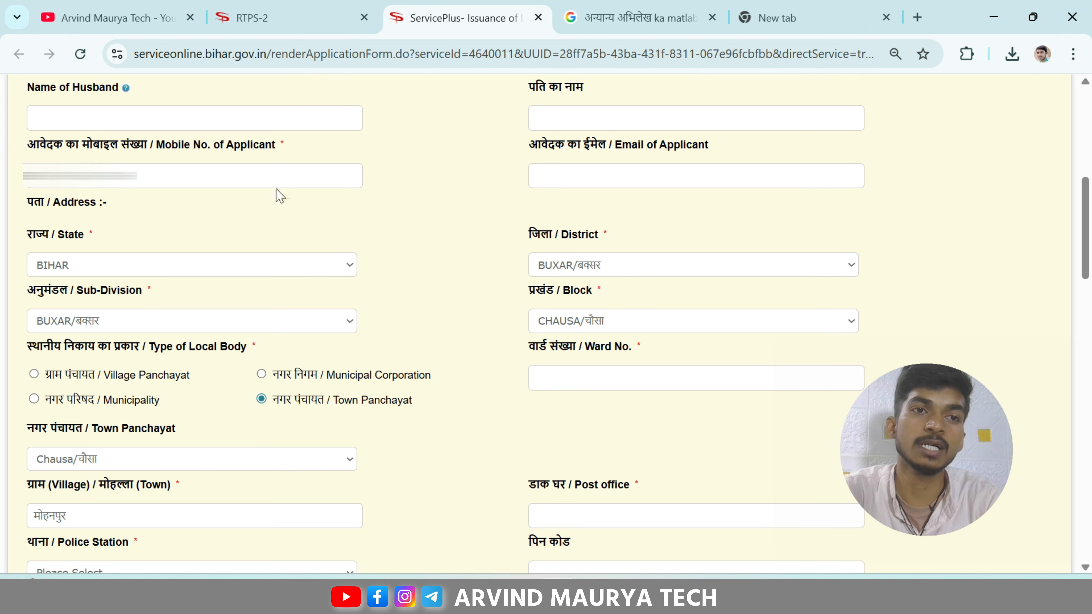
pyautogui.scroll(-20, 256, 206)
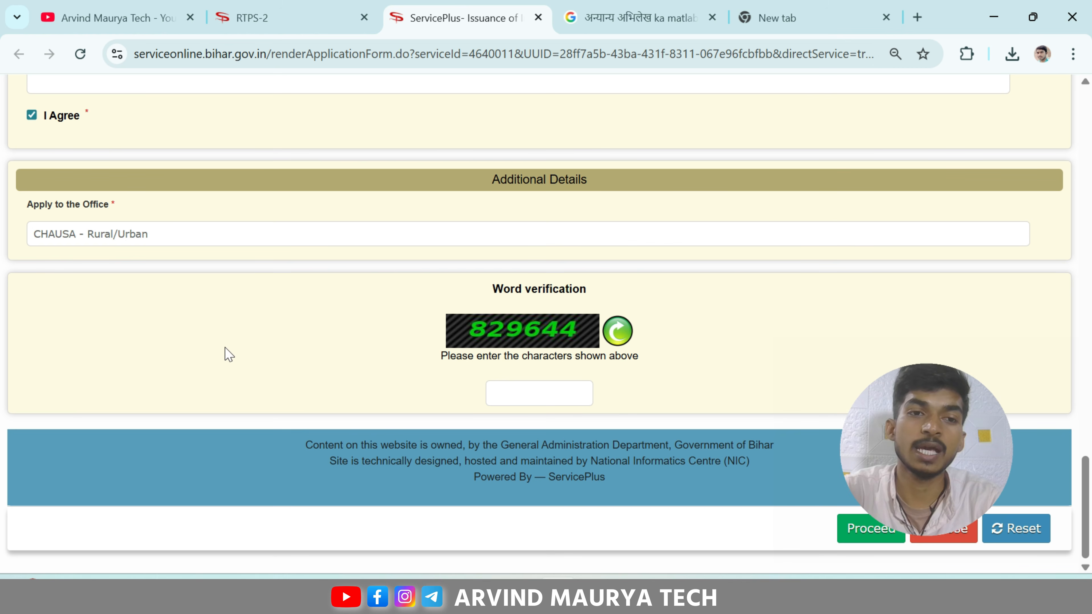
pyautogui.click(184, 370)
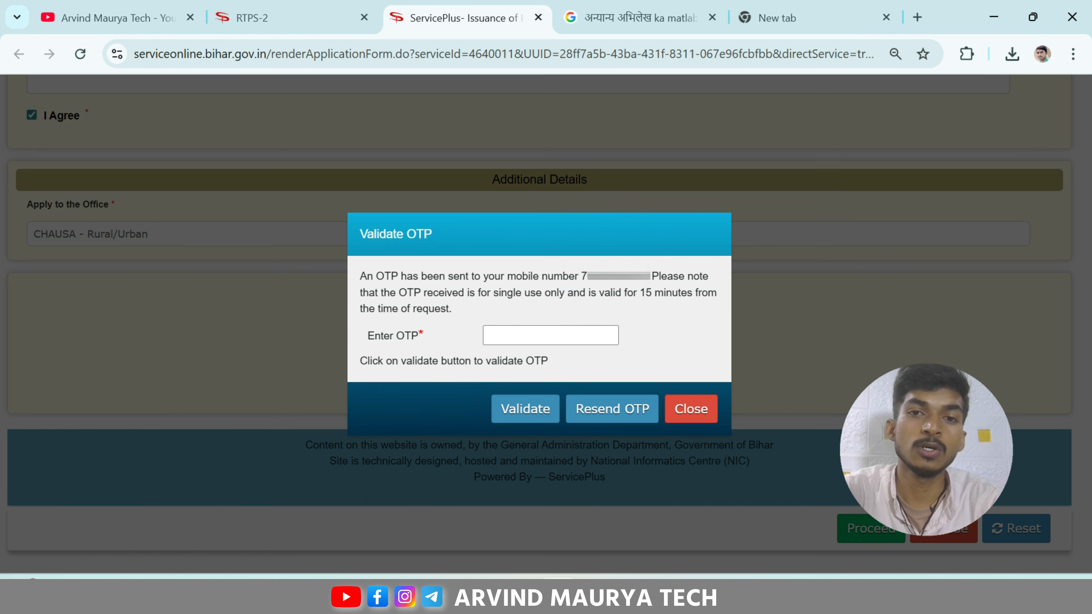
# Step: Proceed with the word verification filled in, bringing up the name, mobile and email check reminder
pyautogui.moveTo(579, 276); pyautogui.dragTo(650, 276)
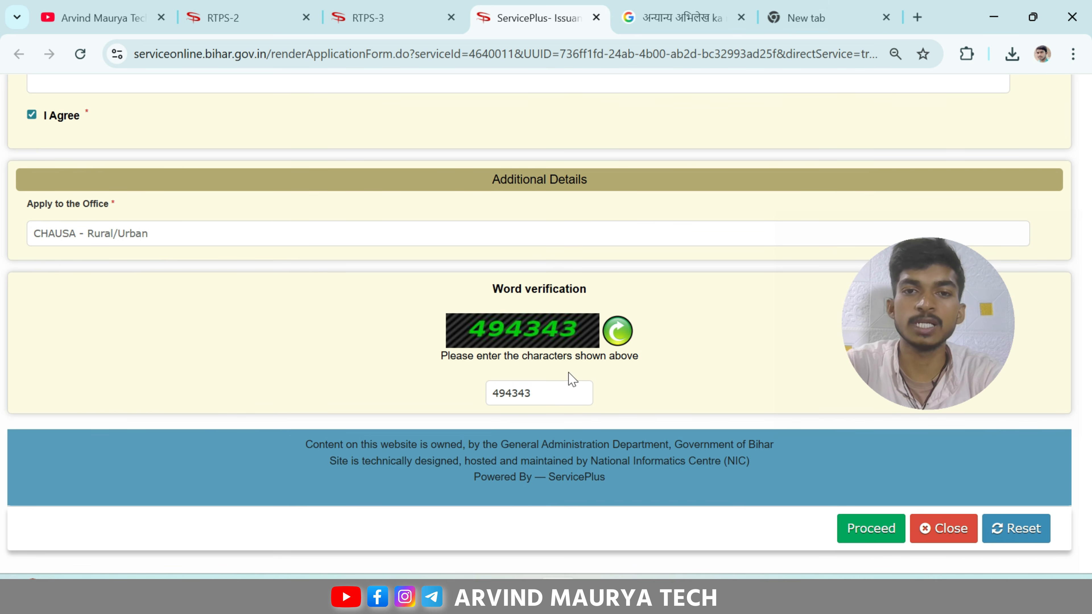
pyautogui.click(858, 535)
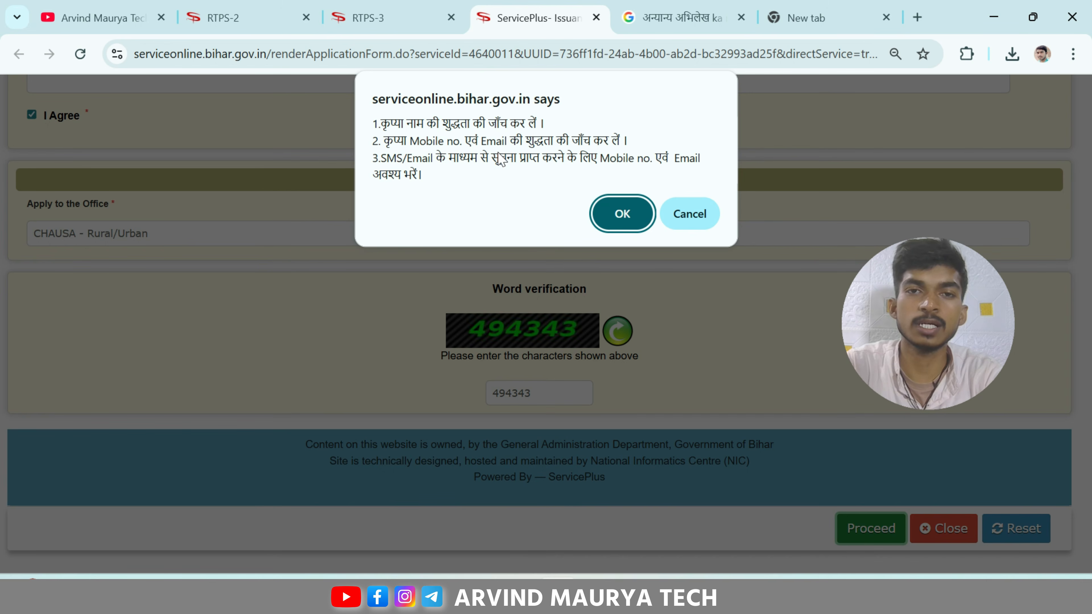
# Step: Confirm the applicant's name and contact details to create the draft, then go to Attach Annexure
pyautogui.click(619, 221)
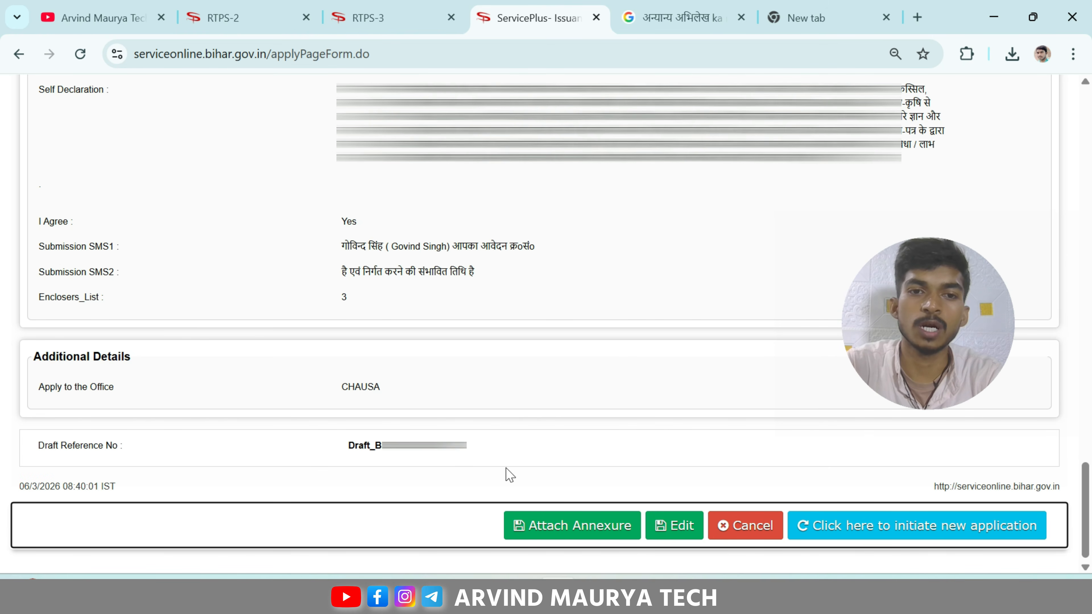
pyautogui.click(574, 525)
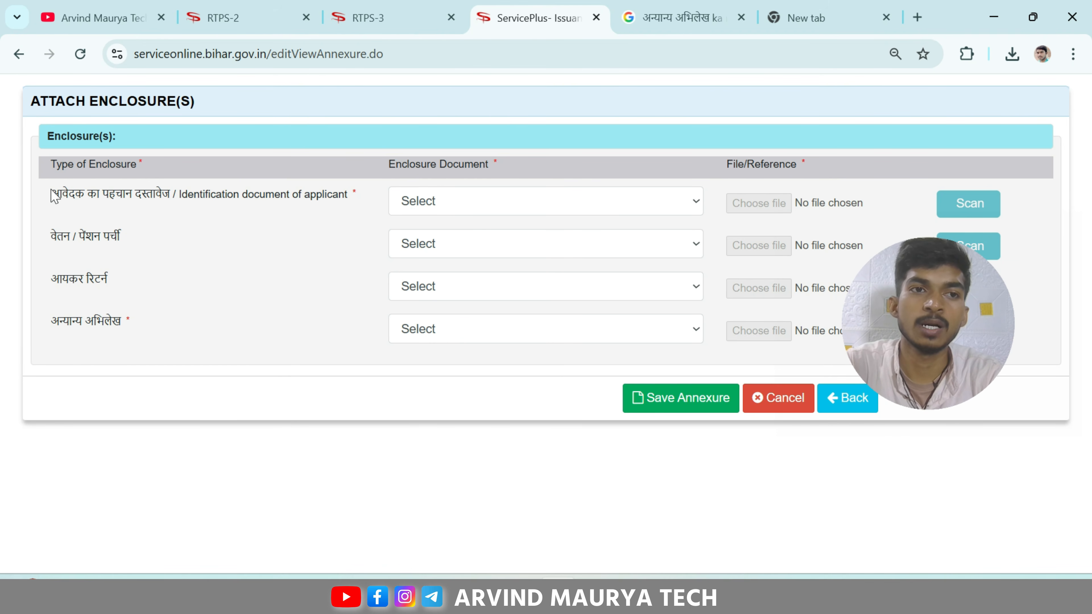
# Step: Select आधार कार्ड as the Enclosure Document in the Identification document row
pyautogui.moveTo(54, 197); pyautogui.dragTo(171, 197)
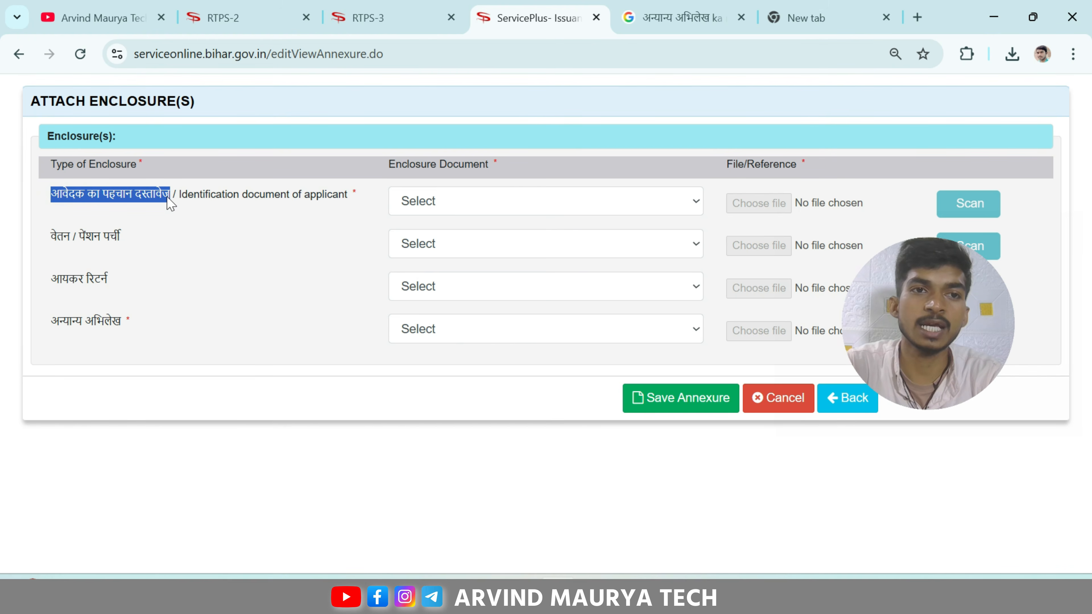
pyautogui.click(317, 203)
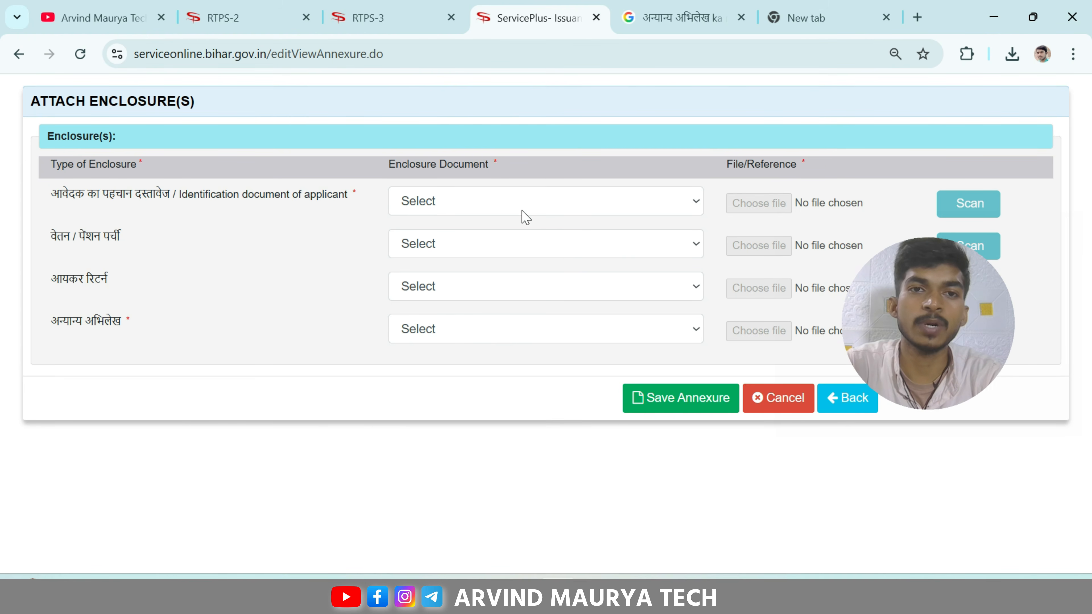
pyautogui.click(511, 206)
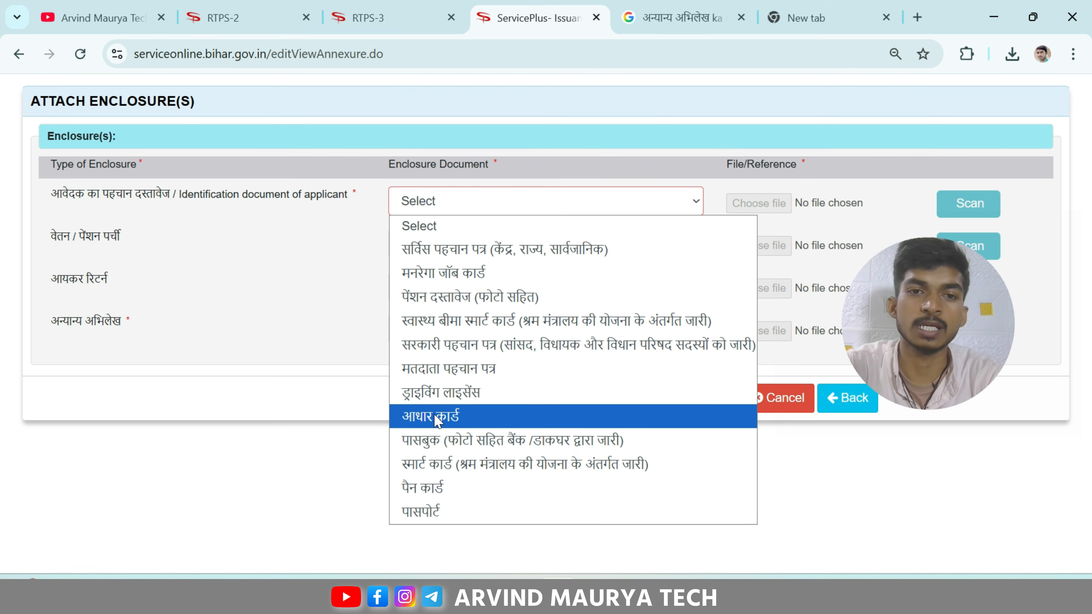
pyautogui.click(467, 419)
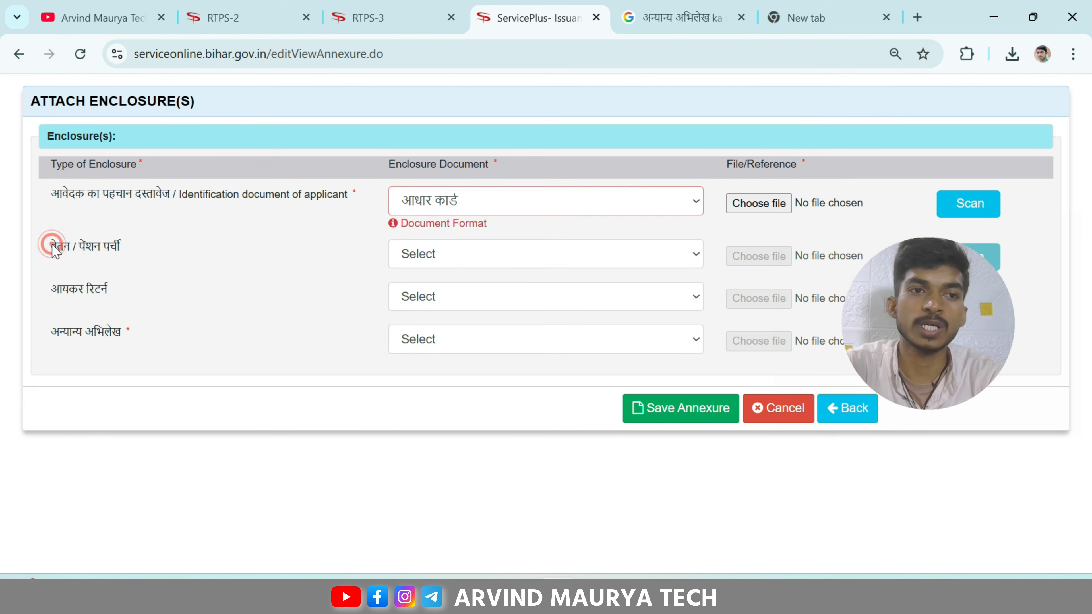
# Step: Highlight the salary / pension slip and अन्यान्य अभिलेख rows in the enclosure list
pyautogui.moveTo(50, 249); pyautogui.dragTo(163, 257)
pyautogui.click(162, 254)
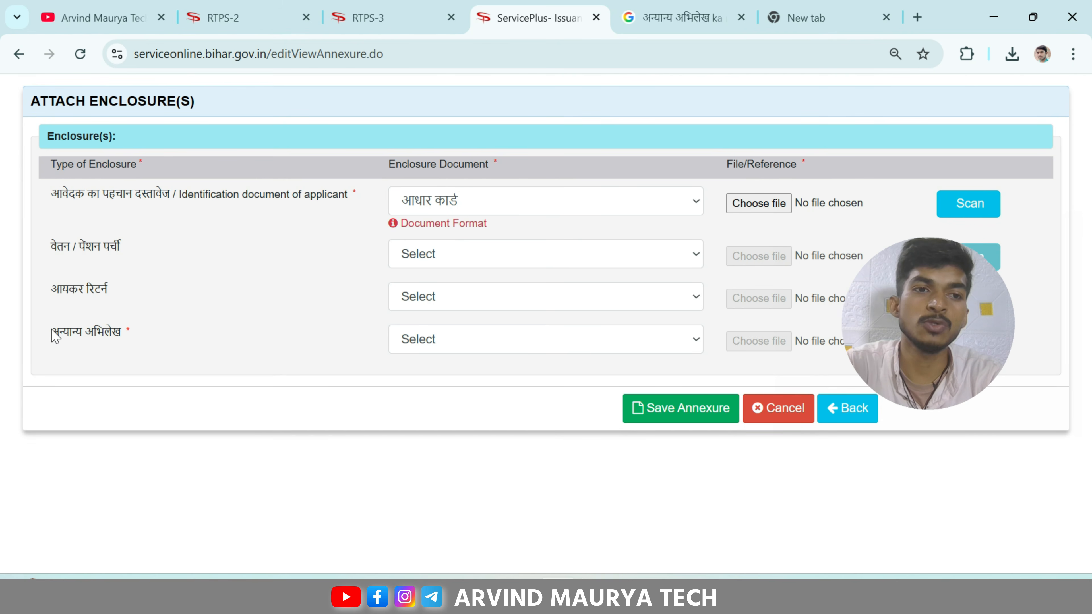
pyautogui.moveTo(51, 333); pyautogui.dragTo(124, 336)
pyautogui.click(133, 335)
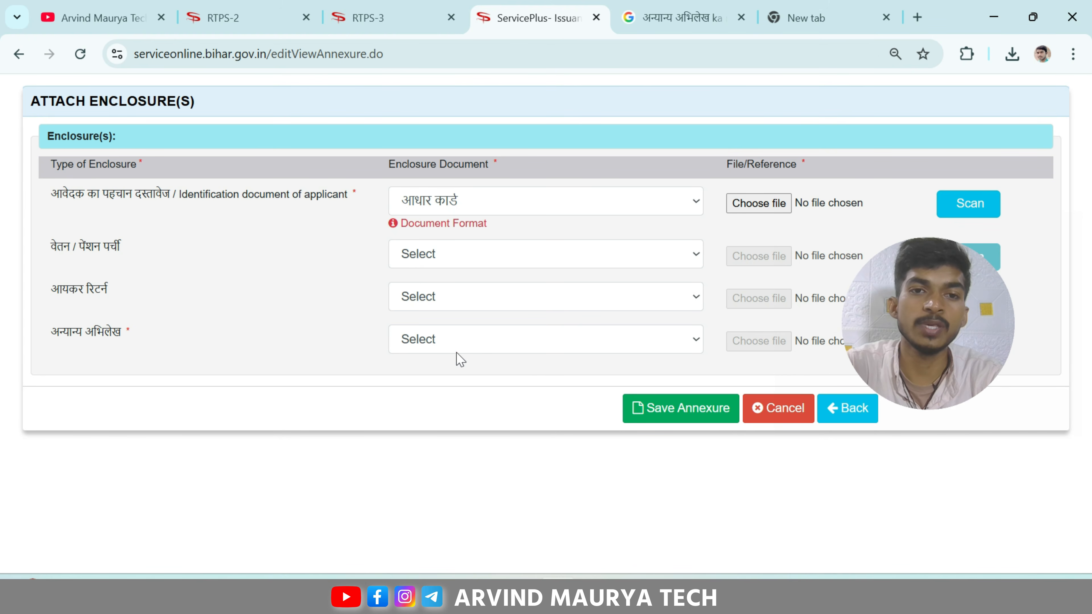
# Step: Choose अन्यान्य अभिलेख for the other-records row and save both enclosures as annexures
pyautogui.click(436, 347)
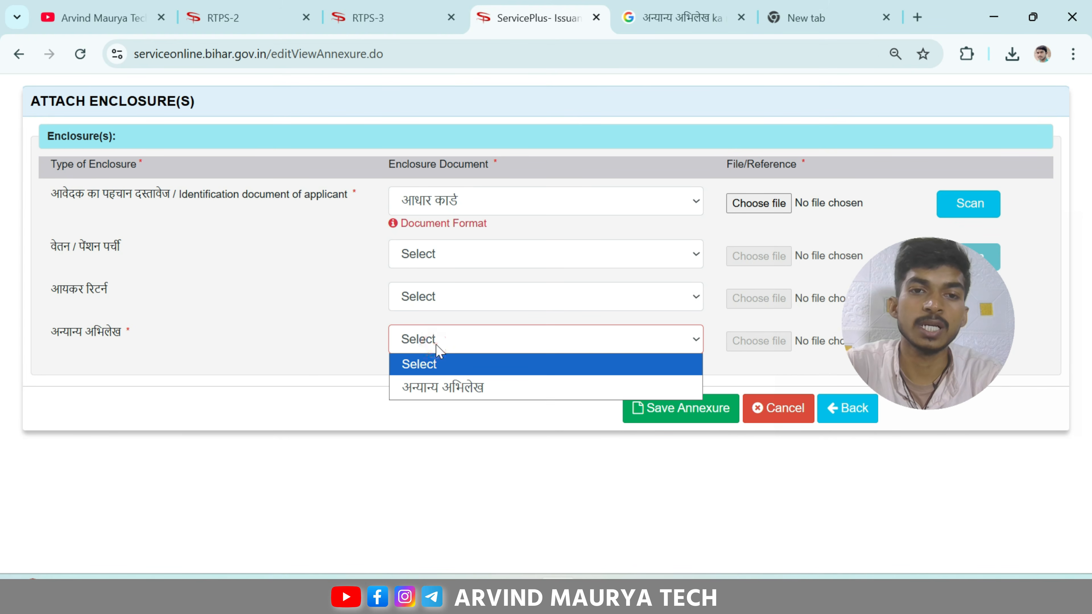
pyautogui.click(430, 396)
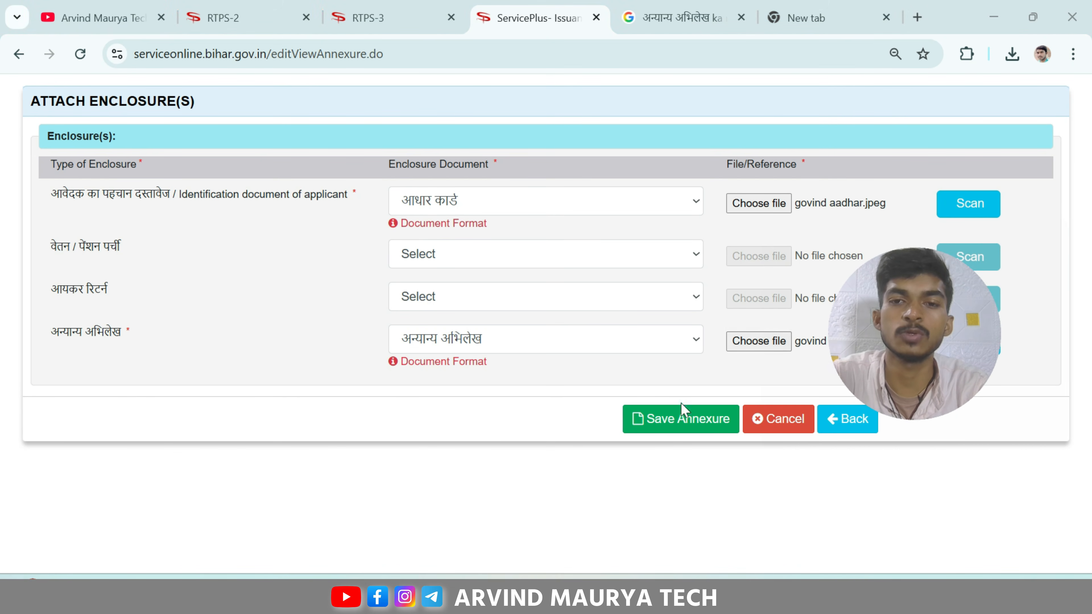
pyautogui.click(661, 419)
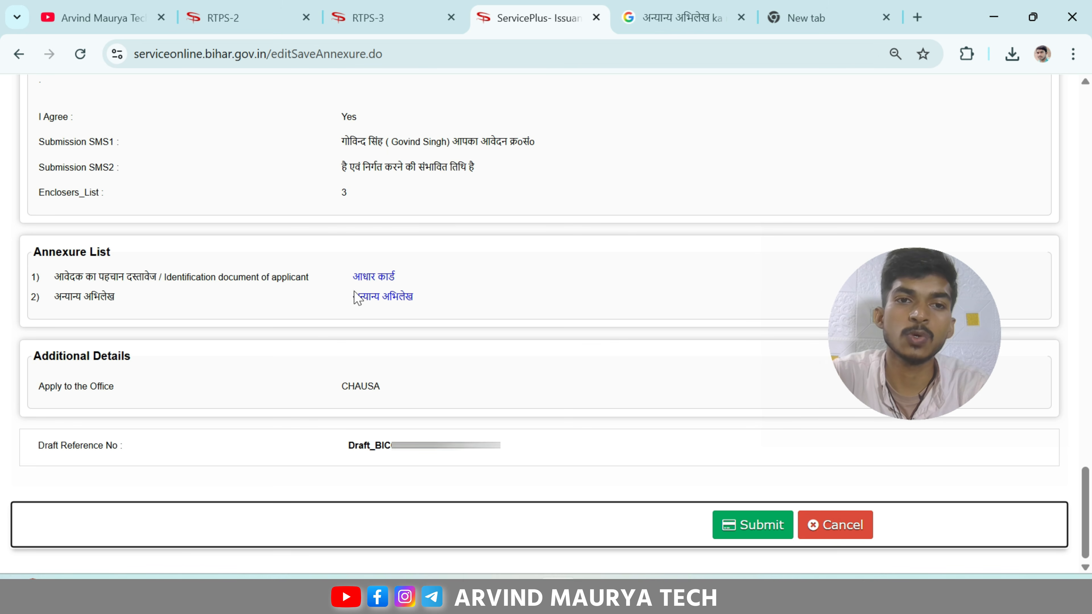
# Step: Preview the attached आधार कार्ड annexure, close it, and submit the income certificate application
pyautogui.click(379, 279)
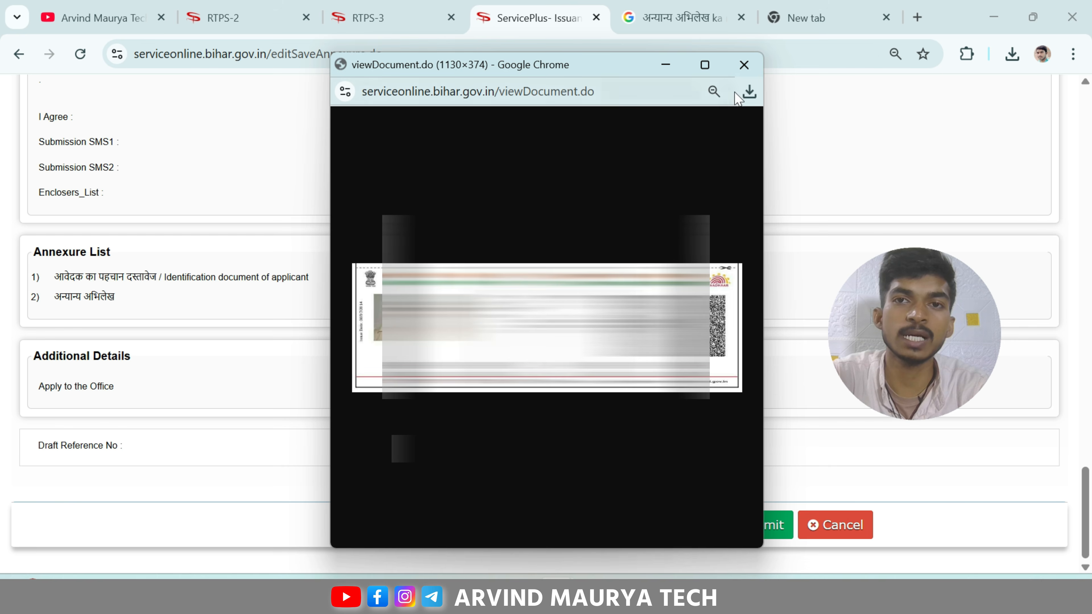
pyautogui.click(744, 64)
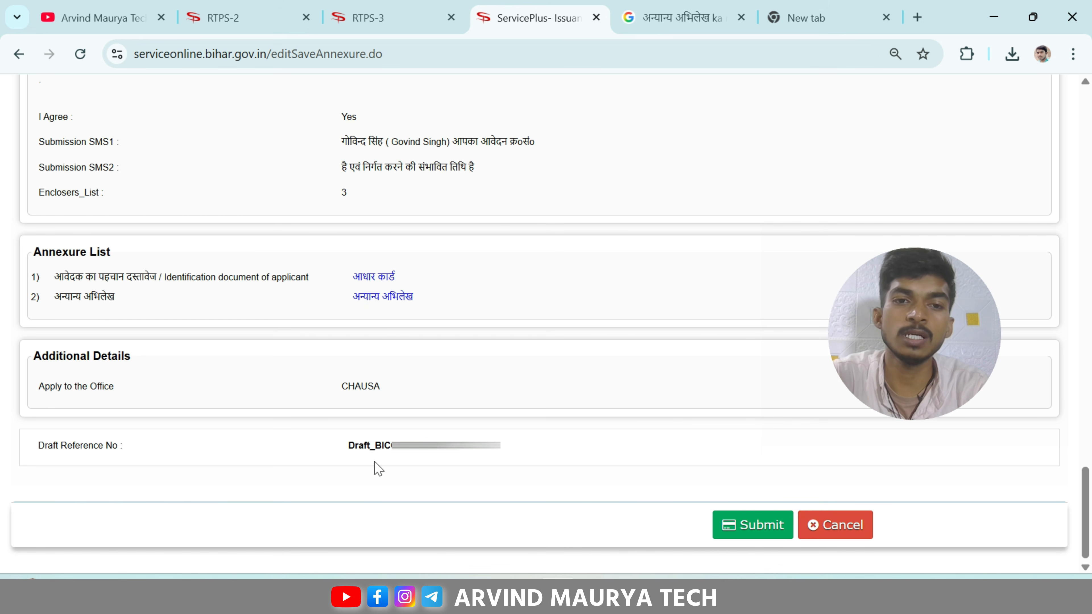
pyautogui.click(756, 525)
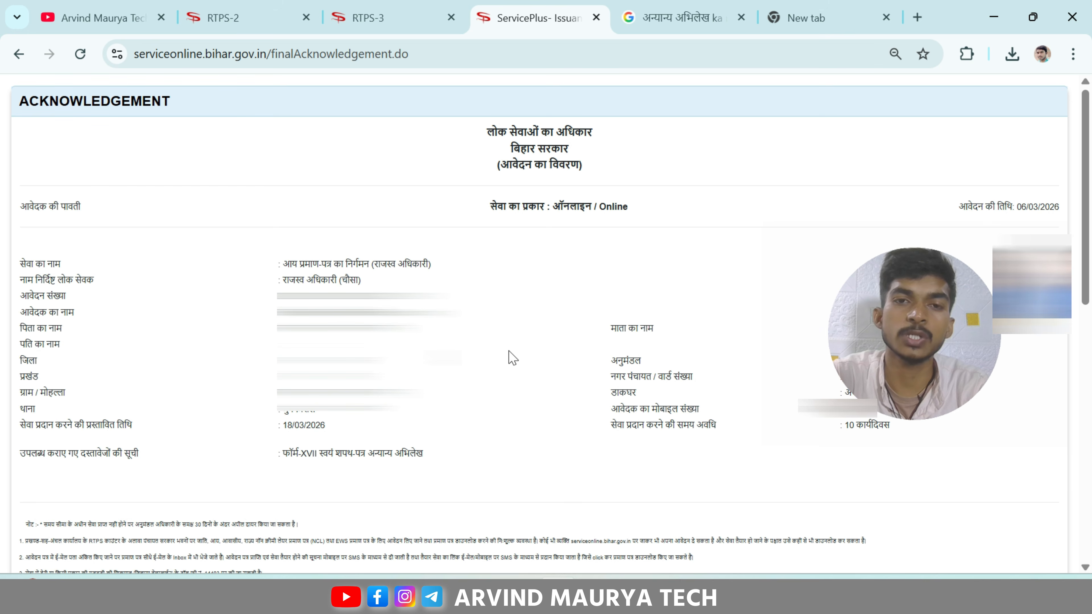
# Step: Export the acknowledgement receipt to a PDF
pyautogui.scroll(-15, 511, 357)
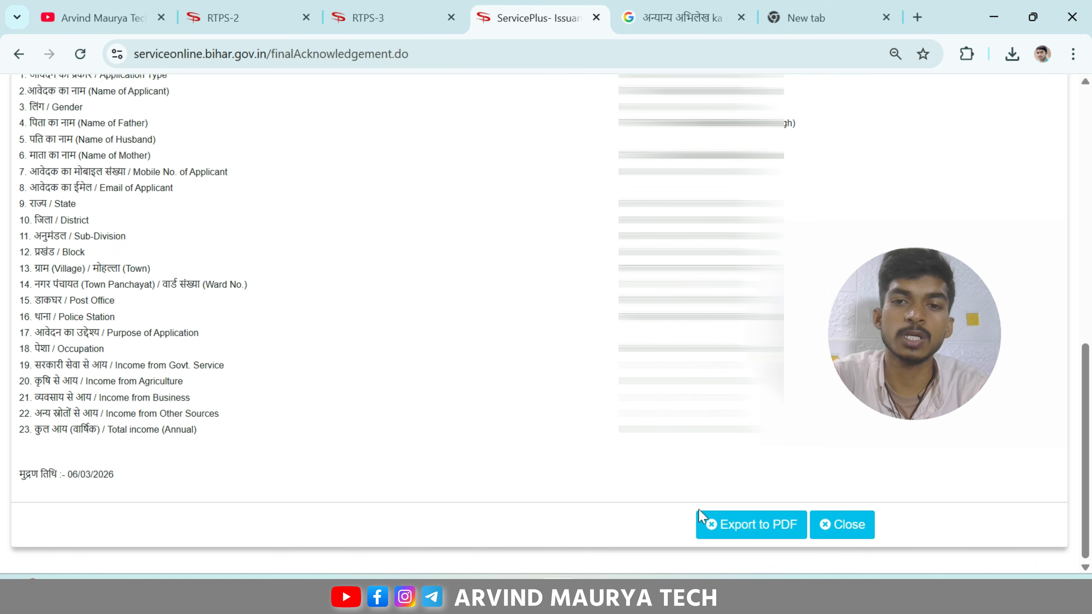
pyautogui.click(745, 533)
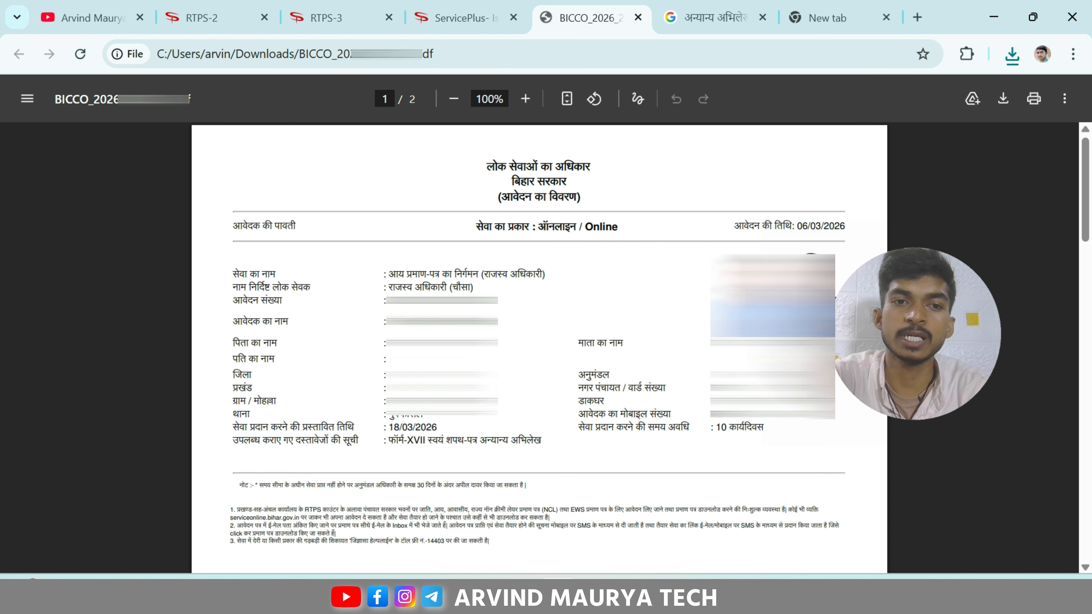
pyautogui.doubleClick(391, 427)
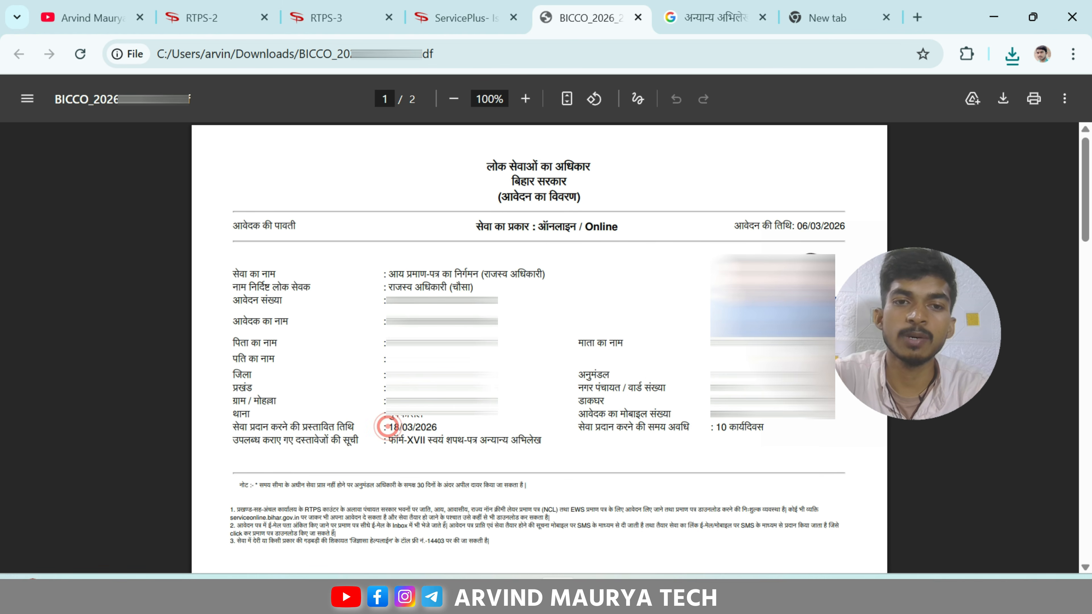
pyautogui.moveTo(415, 427); pyautogui.dragTo(437, 427)
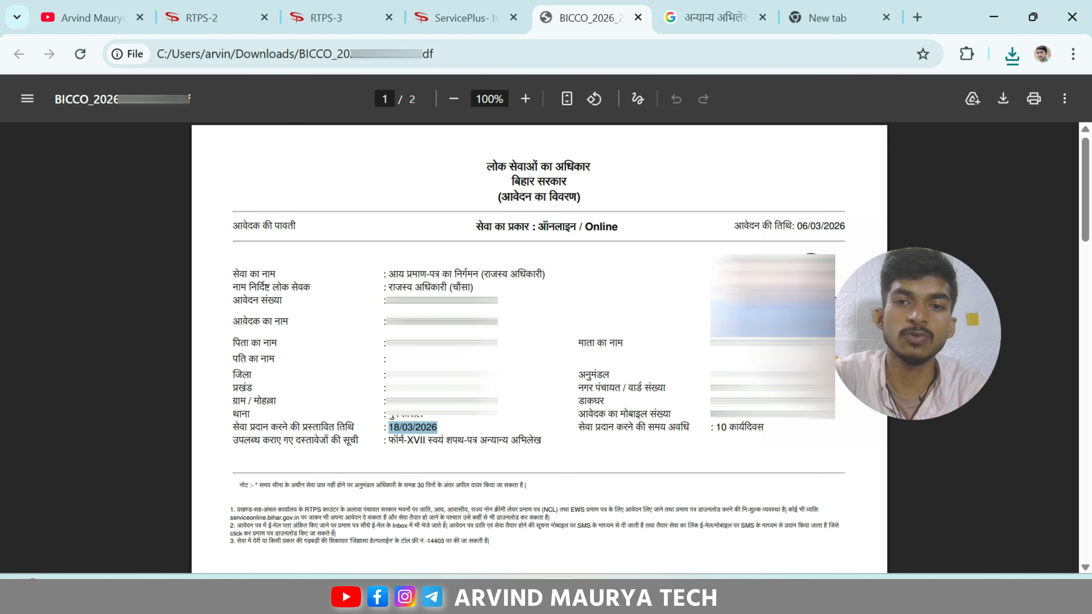
pyautogui.click(447, 429)
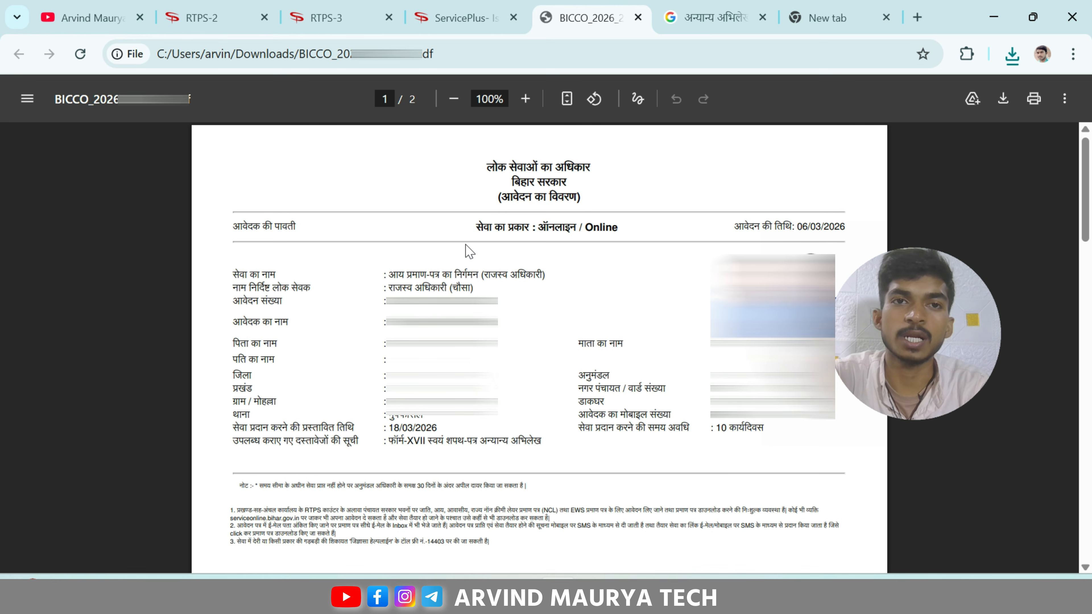